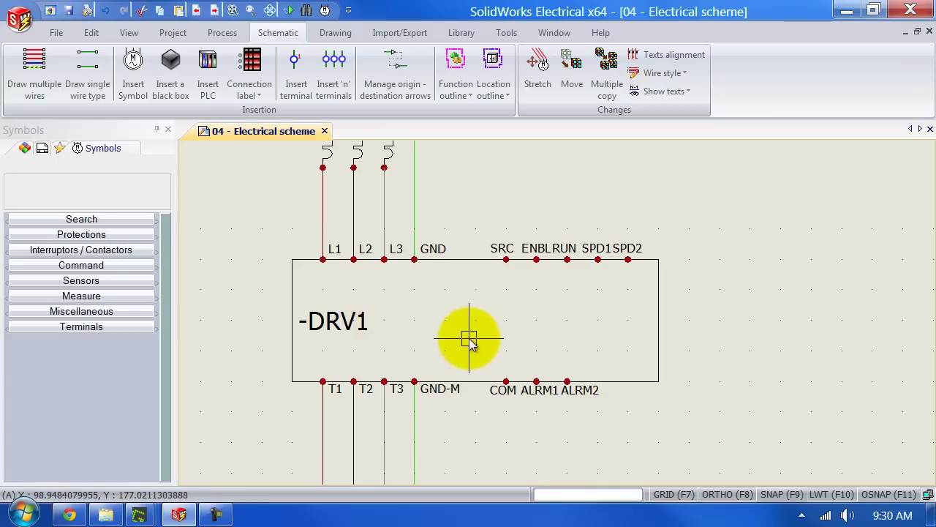
{"action": "right_click", "coordinate": [660, 310]}
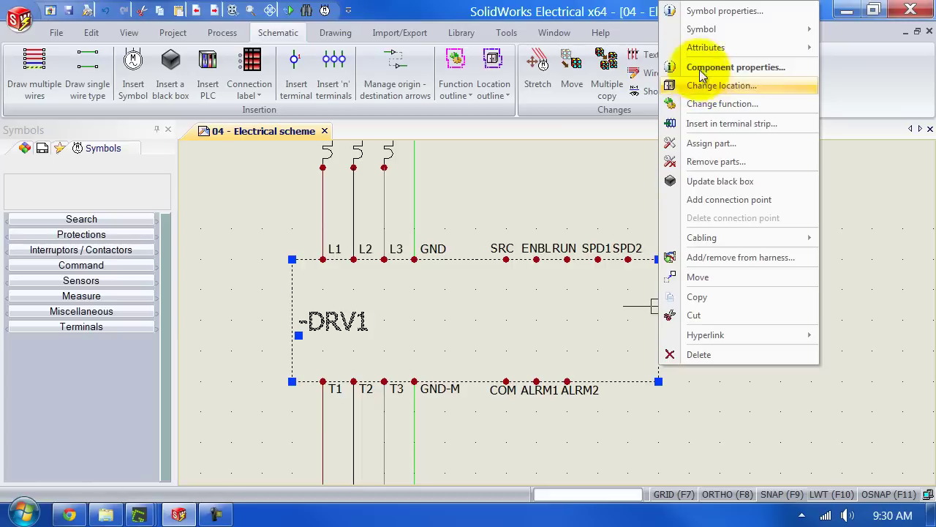
{"action": "mouse_move", "coordinate": [707, 35]}
{"action": "key", "text": "Escape"}
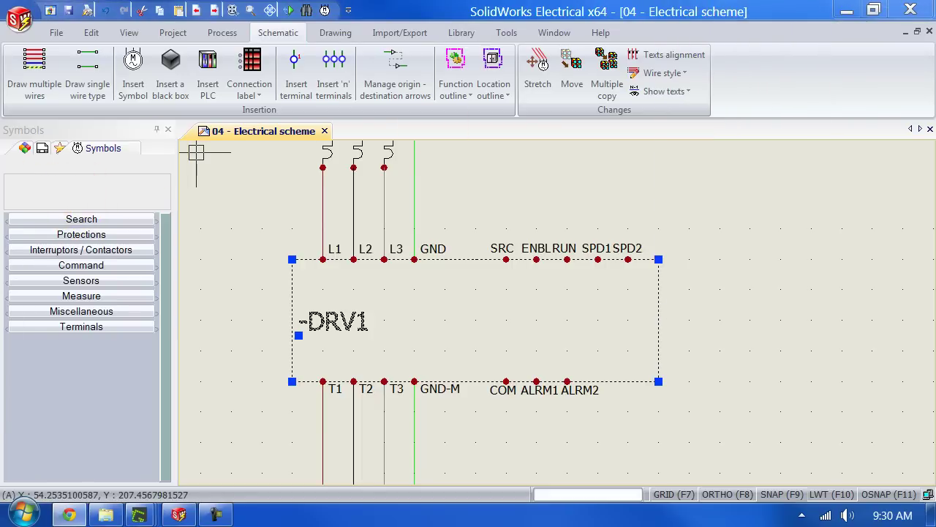
{"action": "right_click", "coordinate": [659, 316]}
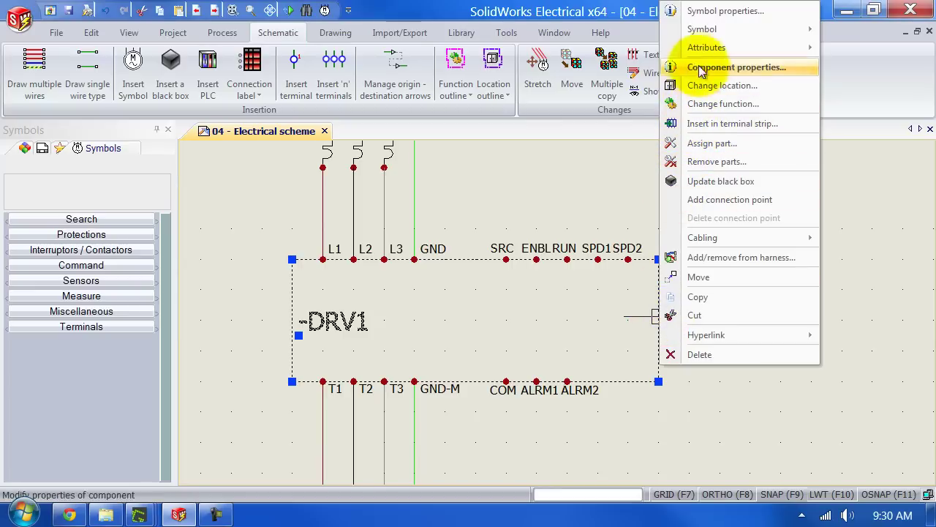
{"action": "mouse_move", "coordinate": [711, 29]}
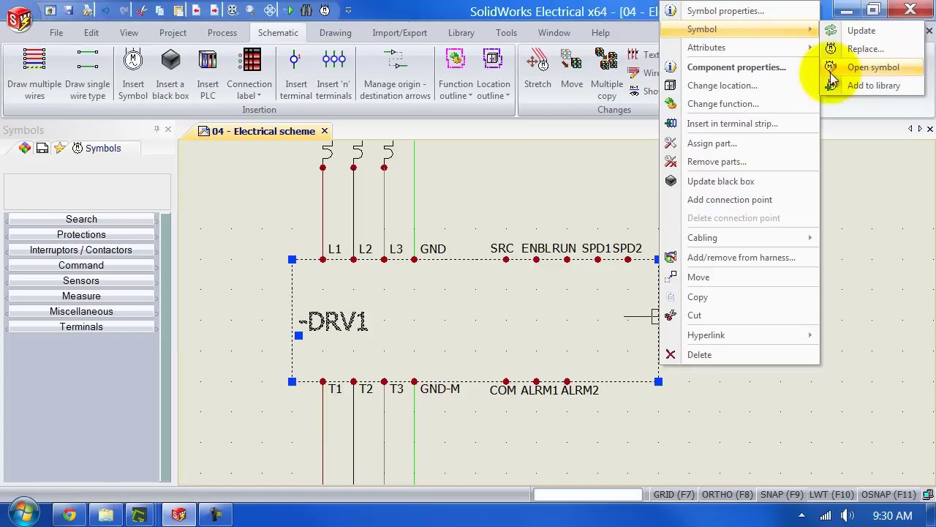
{"action": "left_click", "coordinate": [599, 181]}
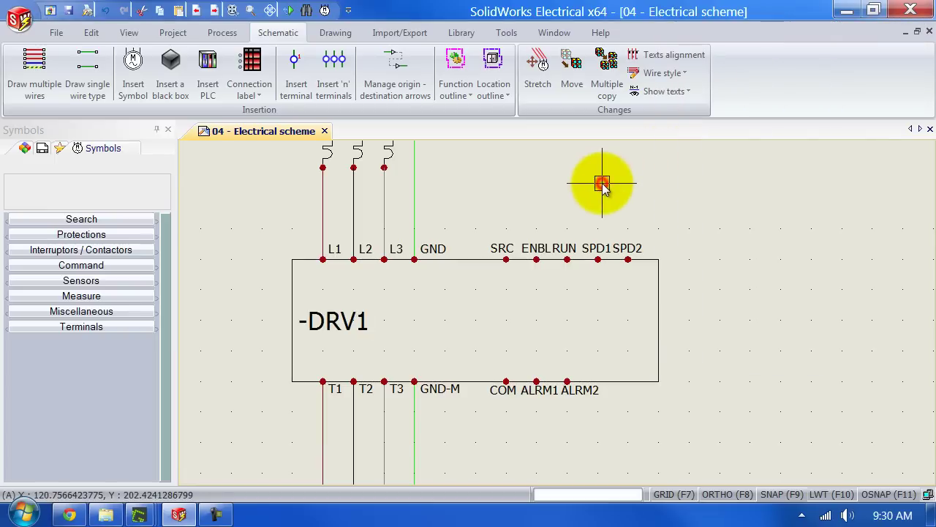
Open the MY_NEW_DRIVE symbol for editing from the Symbols manager.
{"action": "left_click", "coordinate": [463, 33]}
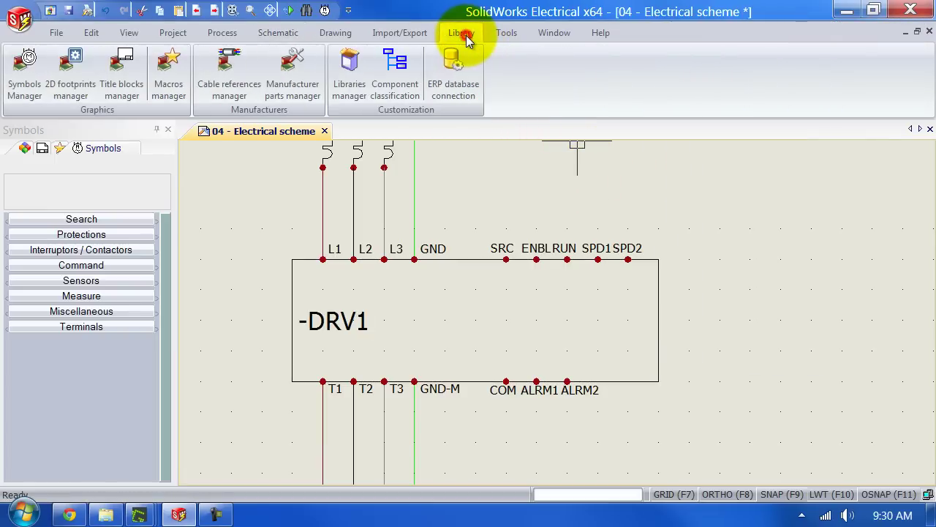
{"action": "left_click", "coordinate": [28, 68]}
{"action": "left_click_drag", "start_coordinate": [403, 172], "coordinate": [399, 169]}
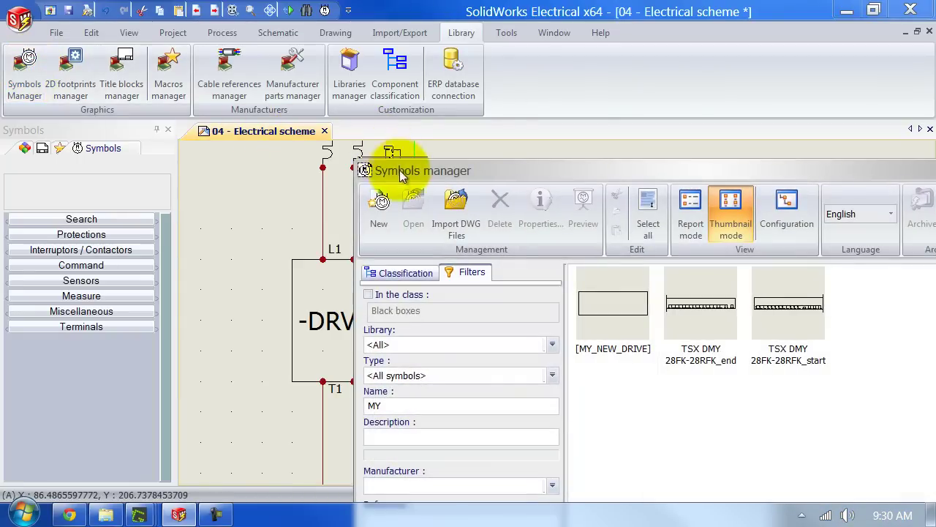
{"action": "double_click", "coordinate": [412, 176]}
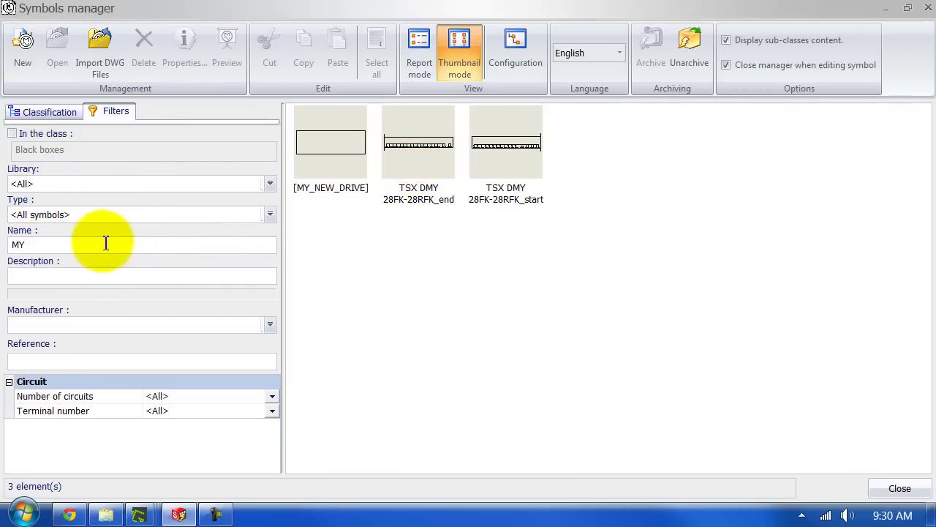
{"action": "left_click", "coordinate": [344, 144]}
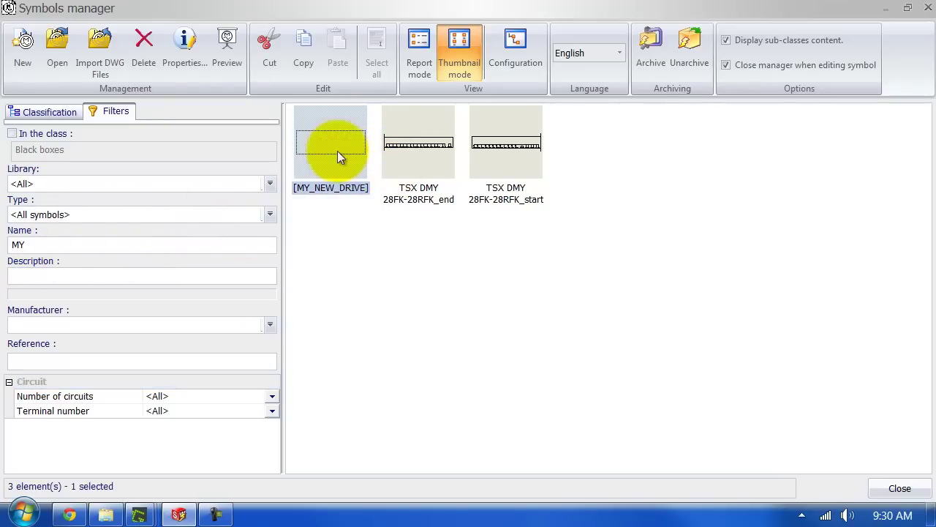
{"action": "double_click", "coordinate": [337, 147]}
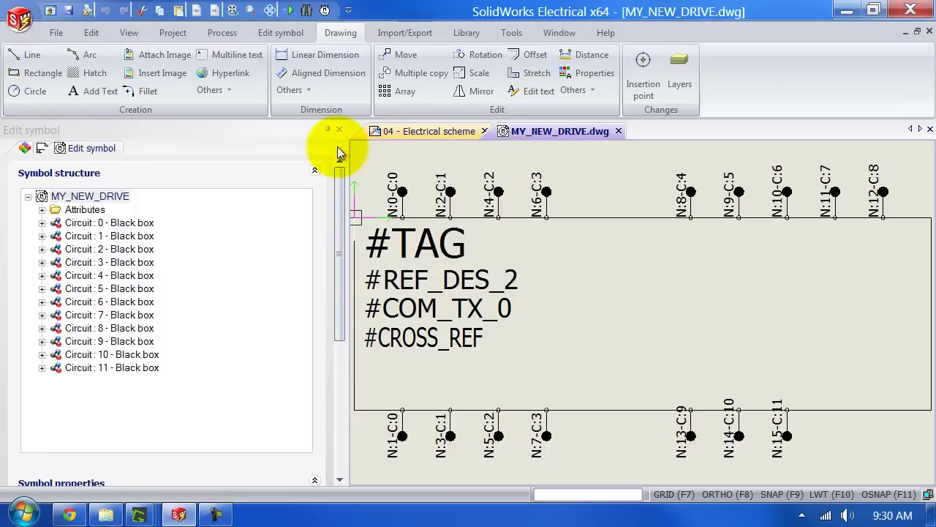
Move the #TAG, #REF_DES_2, #COM_TX_0 and #CROSS_REF attribute group out of the rectangle, to the left of its outline.
{"action": "scroll", "coordinate": [533, 303], "scroll_direction": "down", "scroll_amount": 3}
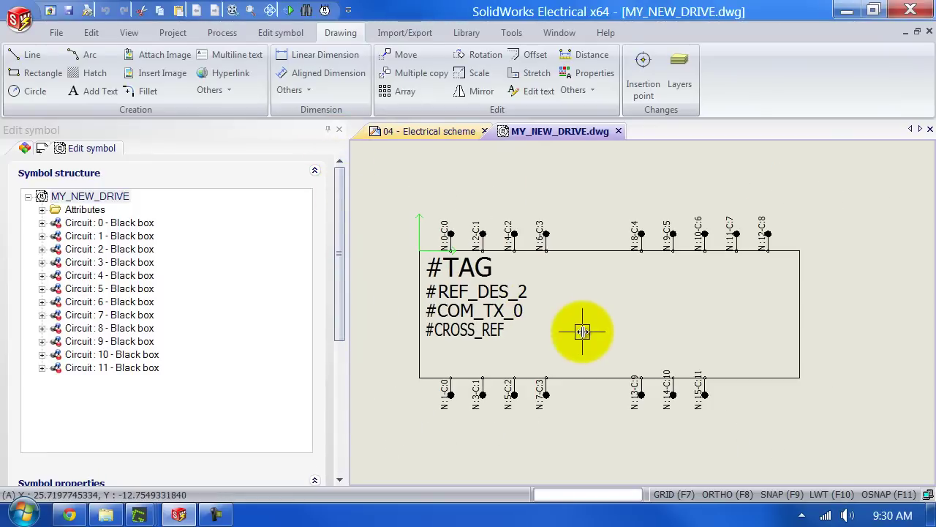
{"action": "middle_click_drag", "start_coordinate": [614, 319], "coordinate": [618, 316]}
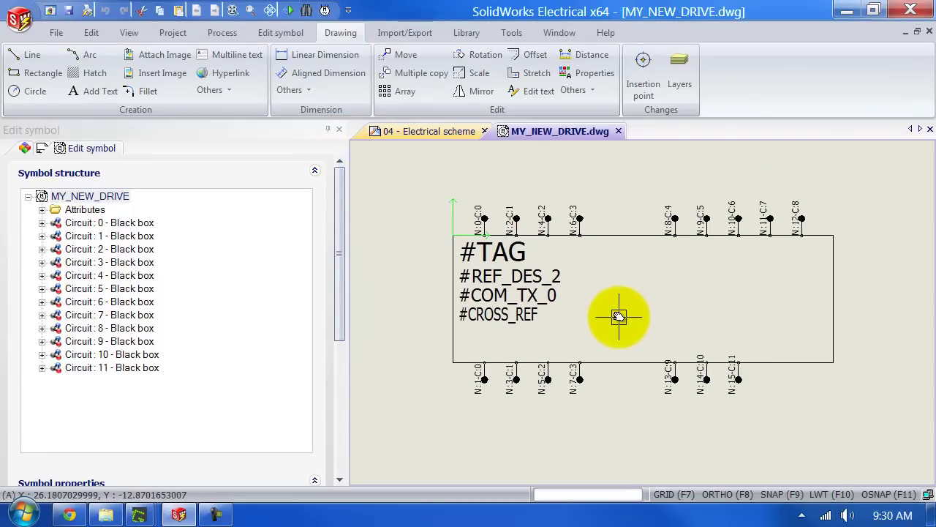
{"action": "left_click", "coordinate": [495, 254]}
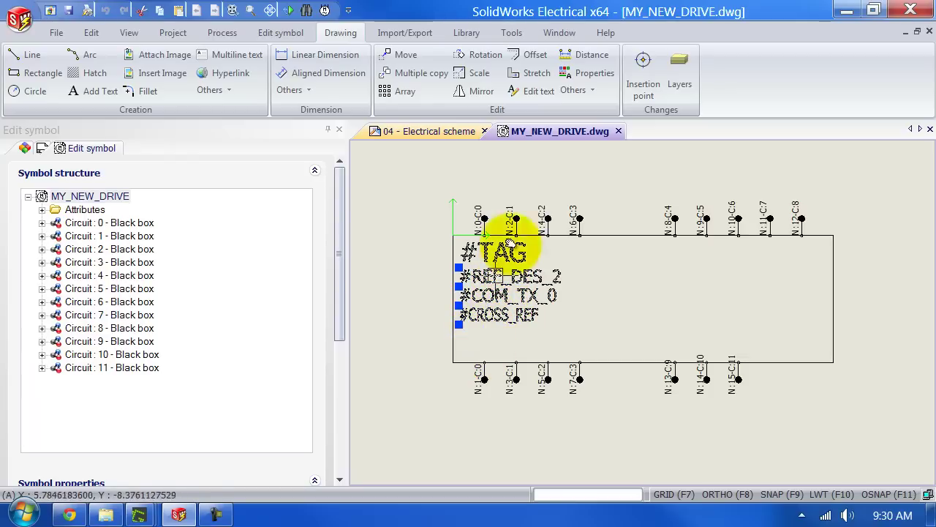
{"action": "scroll", "coordinate": [505, 256], "scroll_direction": "up", "scroll_amount": 1}
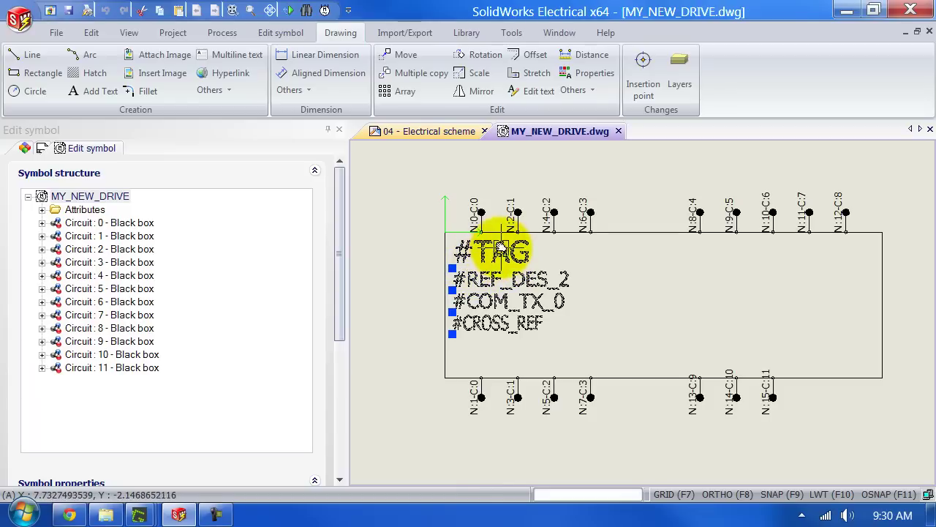
{"action": "scroll", "coordinate": [502, 256], "scroll_direction": "down", "scroll_amount": 1}
{"action": "left_click_drag", "start_coordinate": [502, 253], "coordinate": [406, 258]}
{"action": "left_click", "coordinate": [408, 363]}
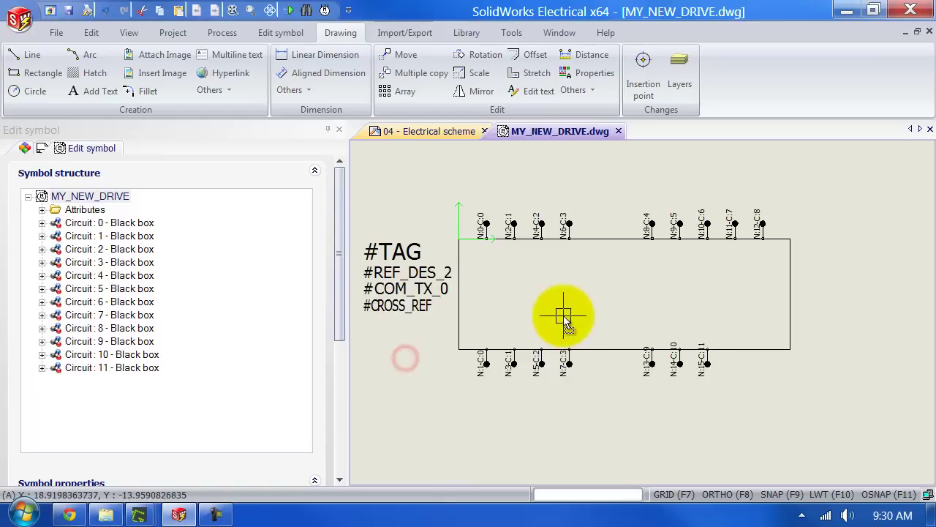
Start inserting attributes into the symbol and include the mark attribute #P_TAG_0 of connection point N:0.
{"action": "middle_click_drag", "start_coordinate": [564, 314], "coordinate": [599, 303]}
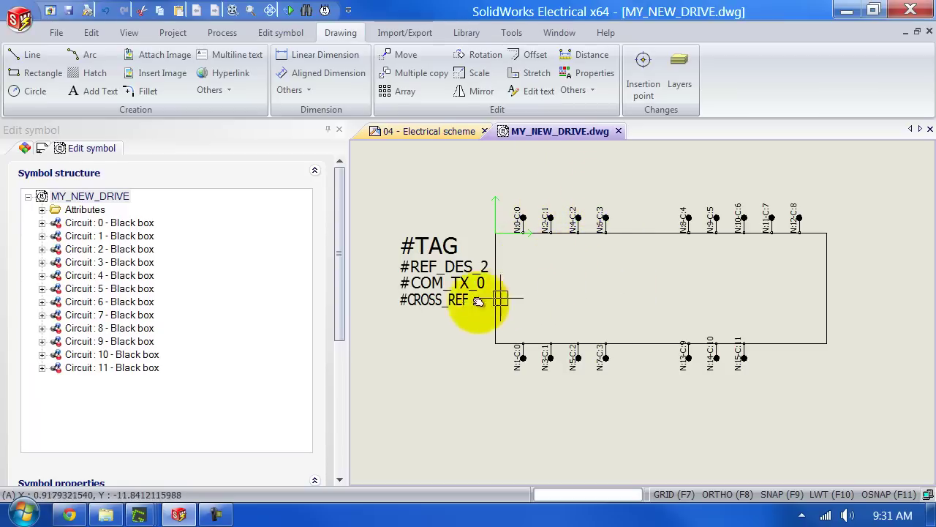
{"action": "right_click", "coordinate": [100, 213]}
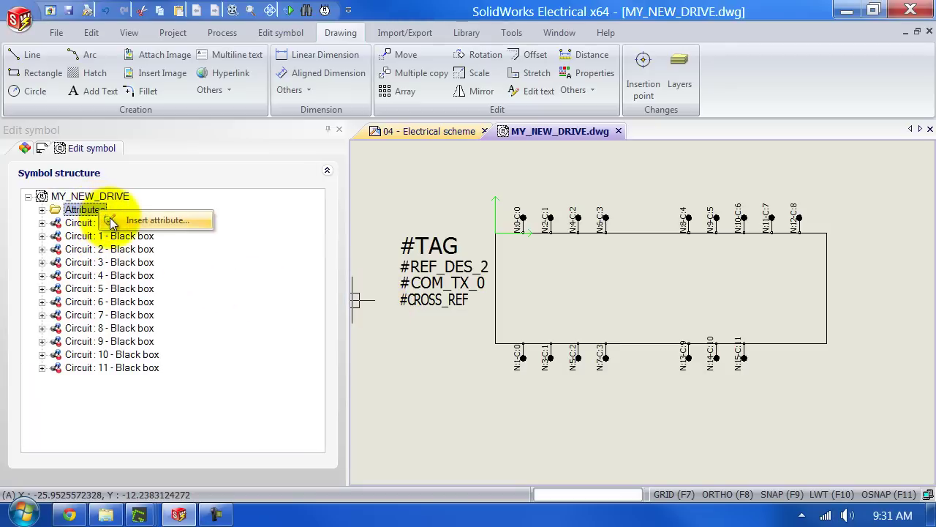
{"action": "left_click", "coordinate": [113, 217]}
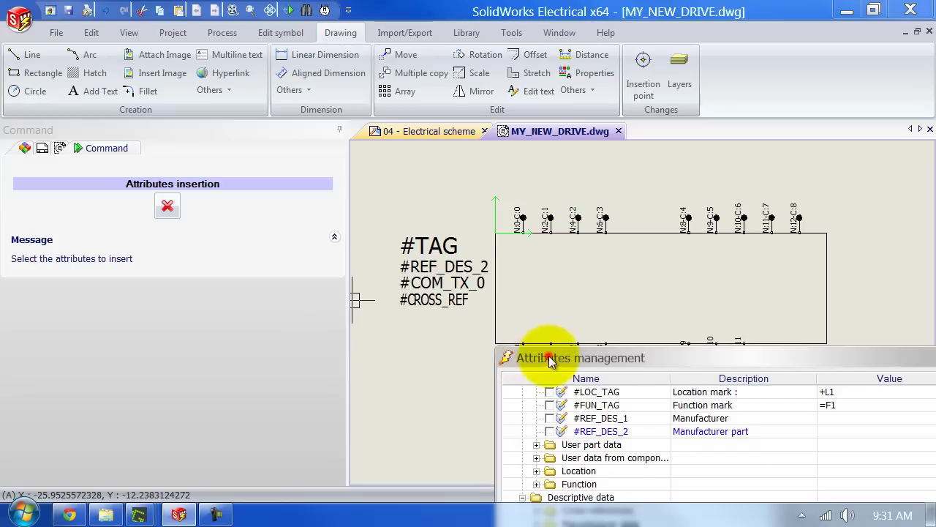
{"action": "mouse_move", "coordinate": [547, 357]}
{"action": "left_mouse_down"}
{"action": "mouse_move", "coordinate": [212, 202]}
{"action": "mouse_move", "coordinate": [35, 78]}
{"action": "mouse_move", "coordinate": [61, 52]}
{"action": "left_mouse_up"}
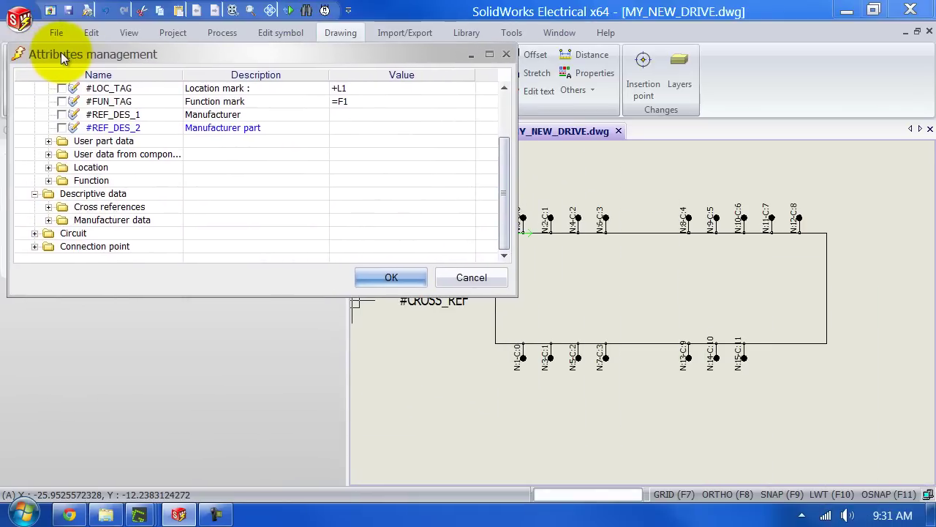
{"action": "left_click_drag", "start_coordinate": [505, 181], "coordinate": [507, 106]}
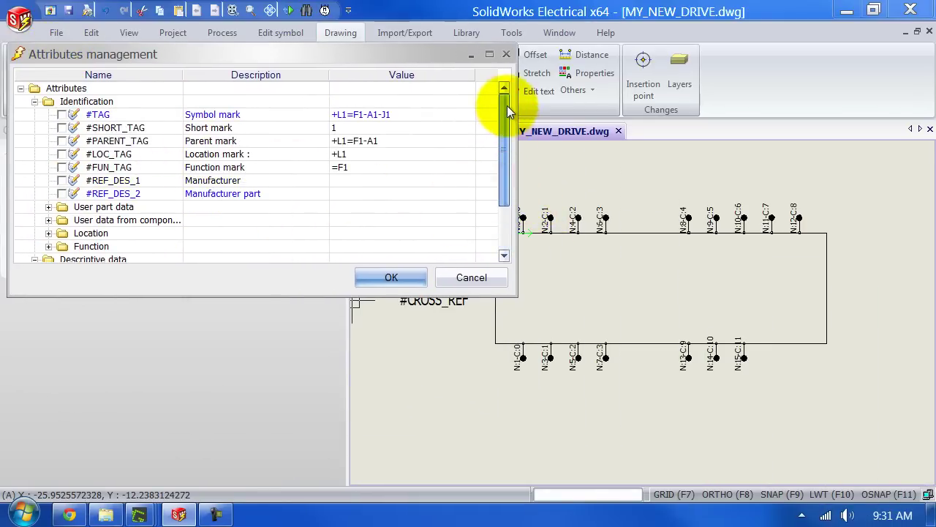
{"action": "left_click", "coordinate": [35, 101]}
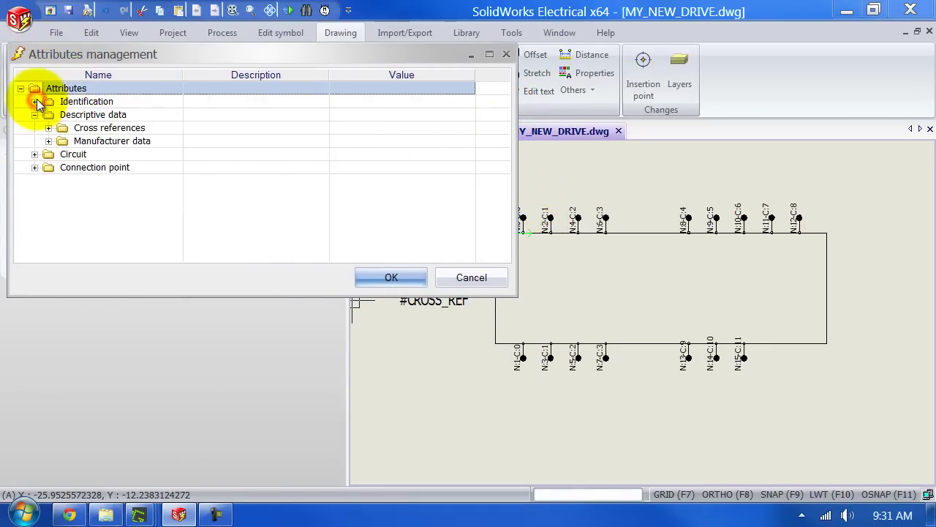
{"action": "left_click", "coordinate": [34, 167]}
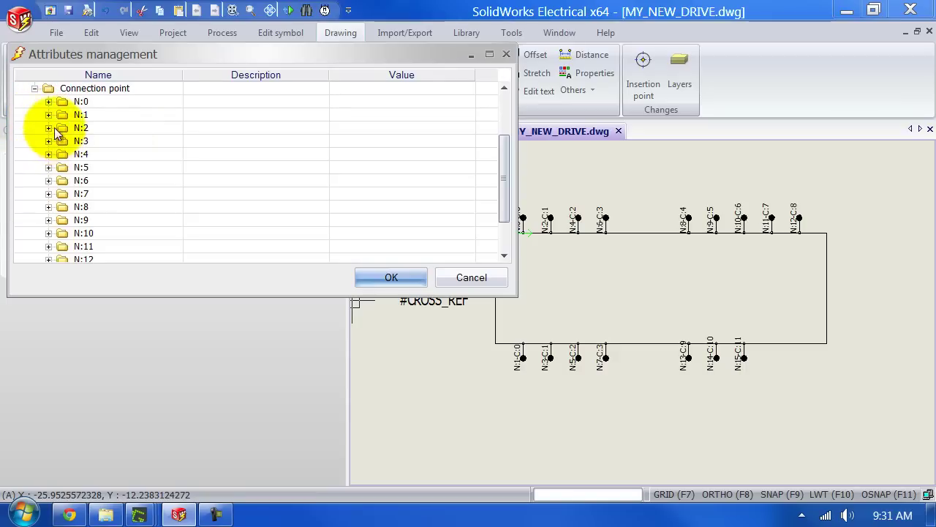
{"action": "left_click_drag", "start_coordinate": [88, 52], "coordinate": [84, 43]}
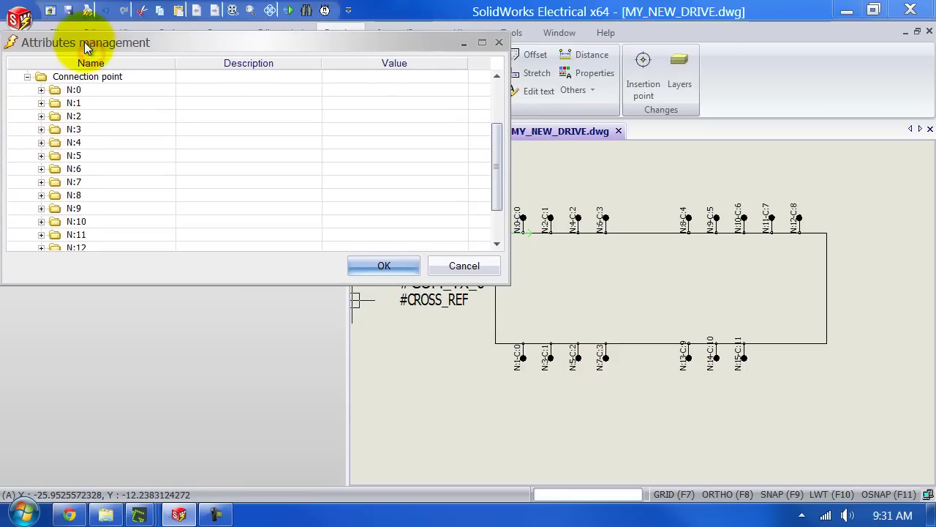
{"action": "left_click", "coordinate": [41, 90]}
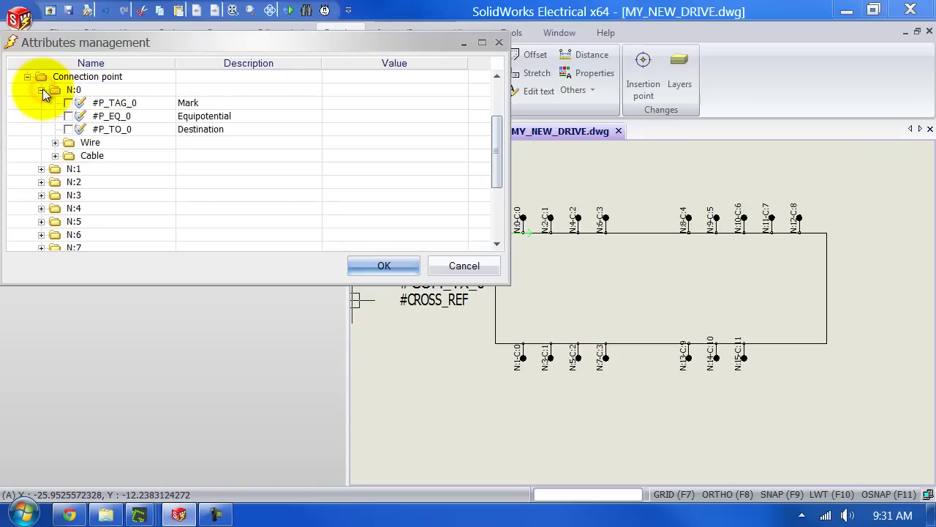
{"action": "left_click", "coordinate": [69, 103]}
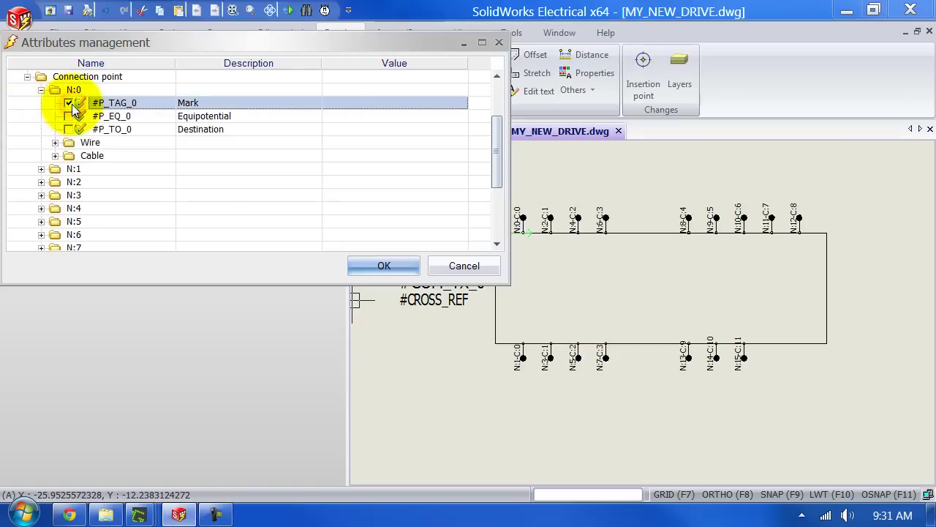
{"action": "left_click", "coordinate": [41, 92]}
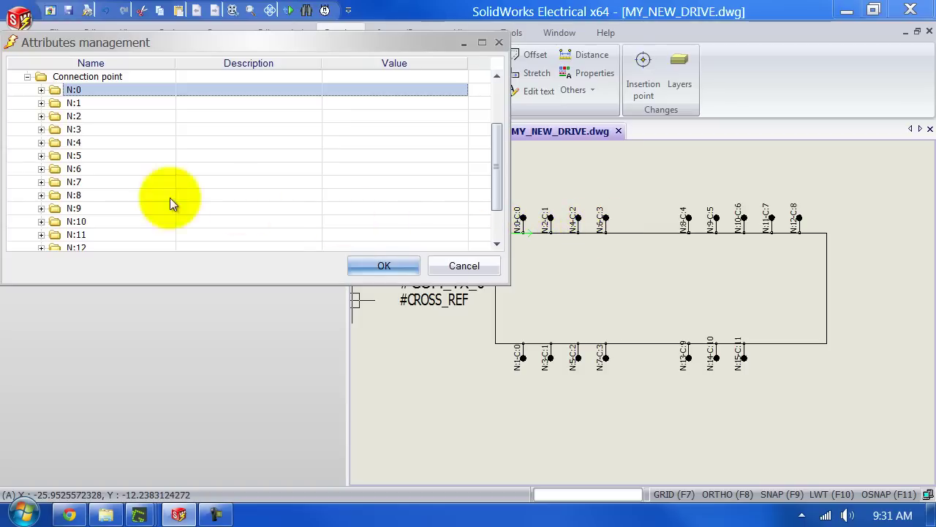
Add the mark attributes #P_TAG_2, #P_TAG_4 and #P_TAG_6 to the selection and accept it for placement.
{"action": "left_click", "coordinate": [41, 116]}
{"action": "left_click", "coordinate": [46, 128]}
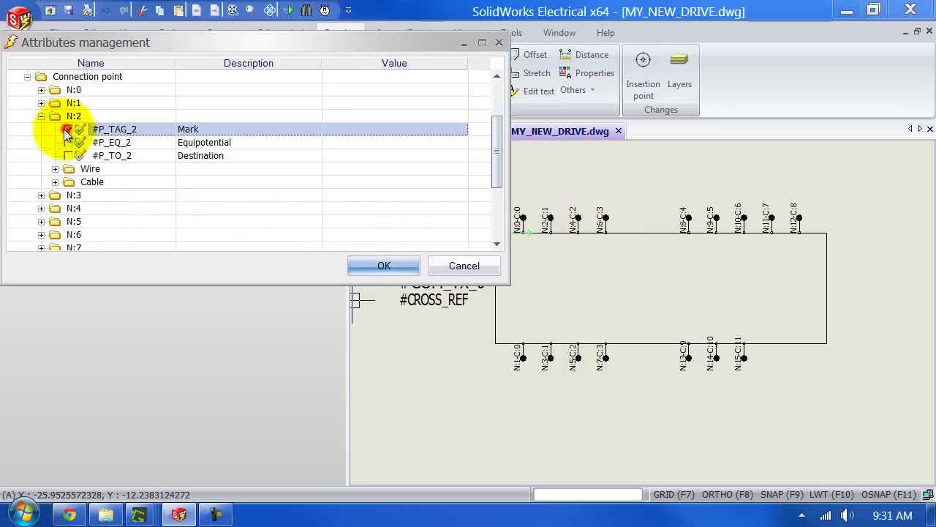
{"action": "left_click", "coordinate": [41, 117]}
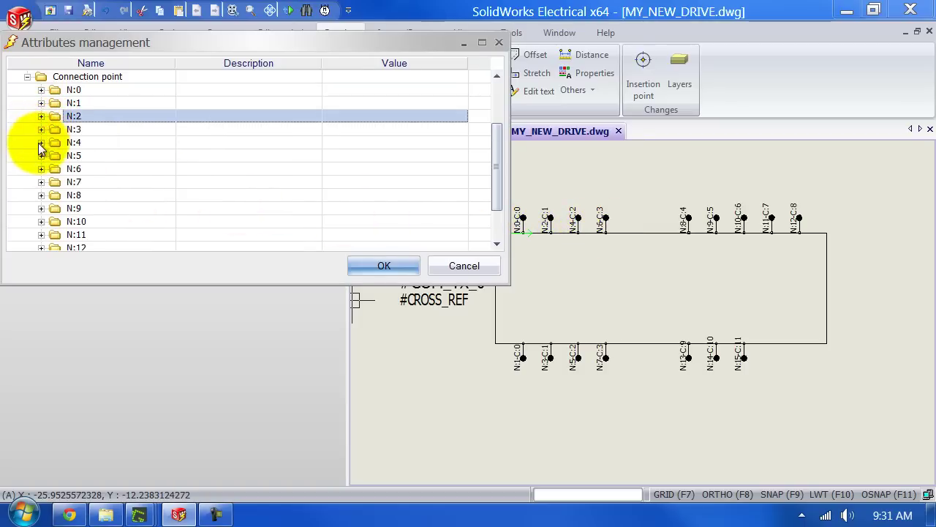
{"action": "left_click", "coordinate": [41, 143]}
{"action": "left_click", "coordinate": [68, 156]}
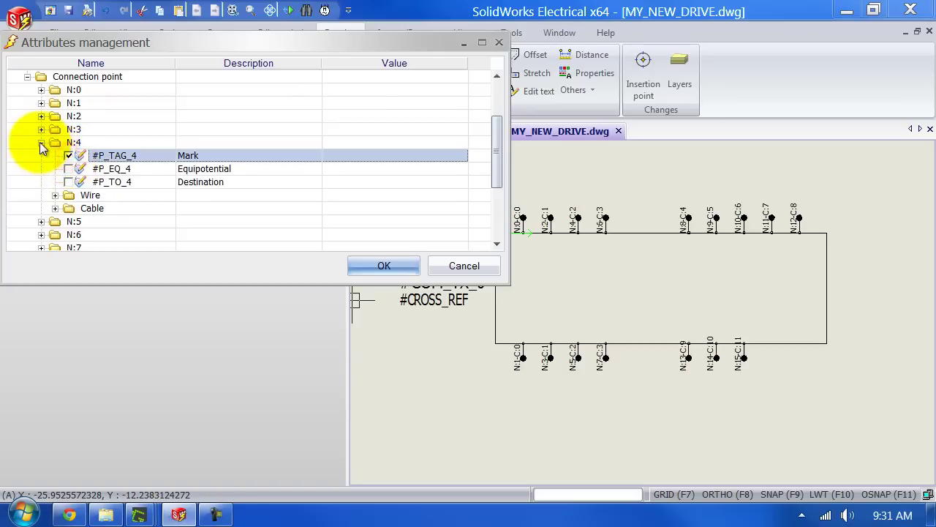
{"action": "left_click", "coordinate": [41, 143]}
{"action": "left_click", "coordinate": [41, 169]}
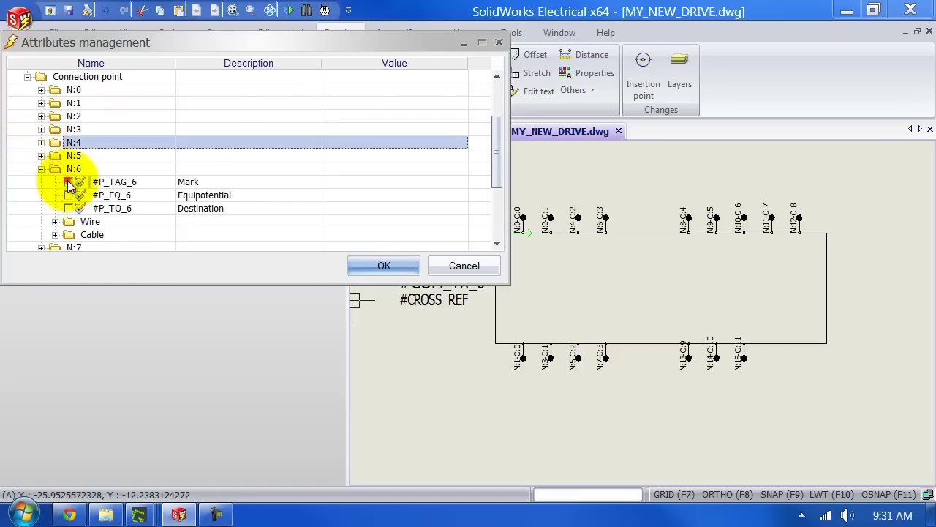
{"action": "left_click", "coordinate": [67, 180]}
{"action": "left_click", "coordinate": [42, 171]}
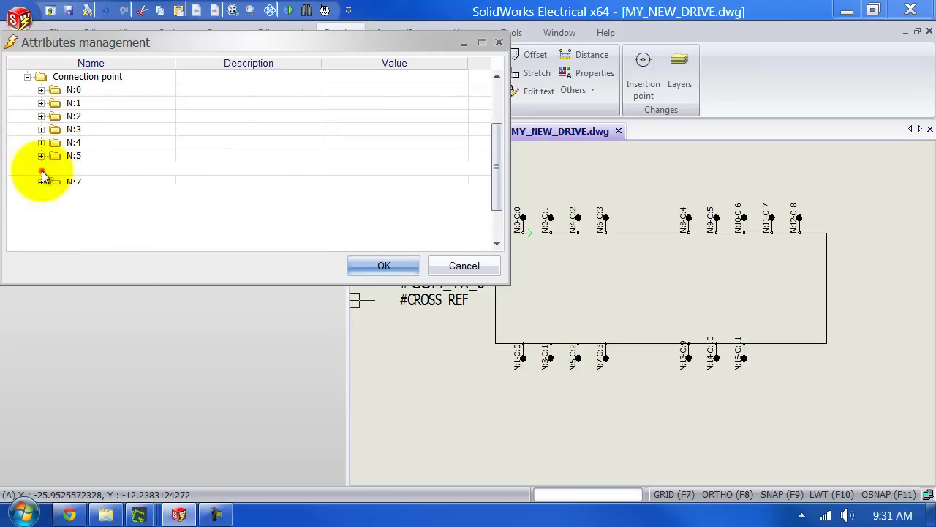
{"action": "left_click", "coordinate": [380, 266]}
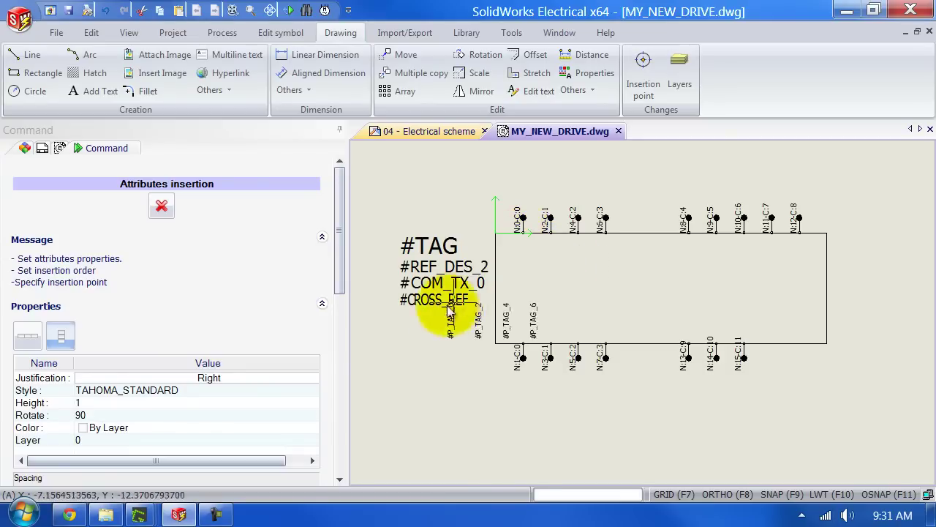
Set the spacing between the connection point mark attributes being inserted to 2.5.
{"action": "scroll", "coordinate": [340, 274], "scroll_direction": "down", "scroll_amount": 3}
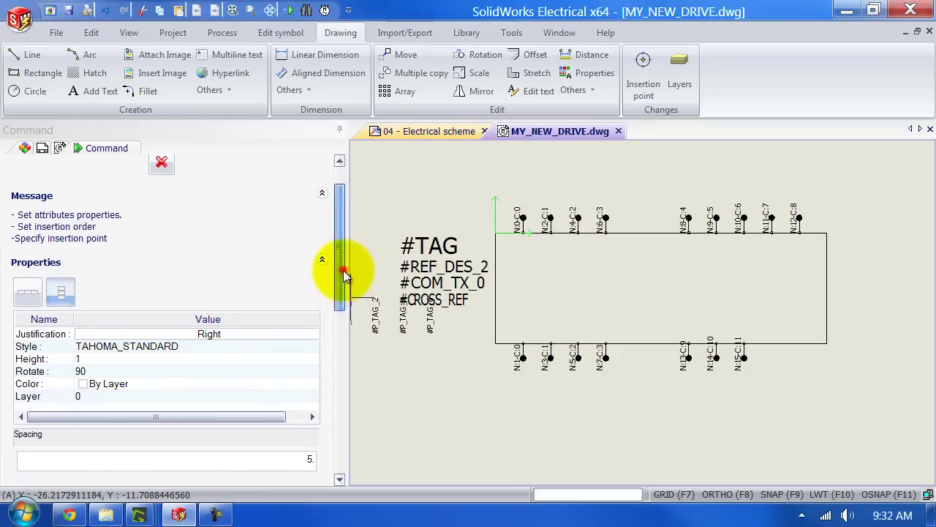
{"action": "left_click_drag", "start_coordinate": [342, 272], "coordinate": [339, 308]}
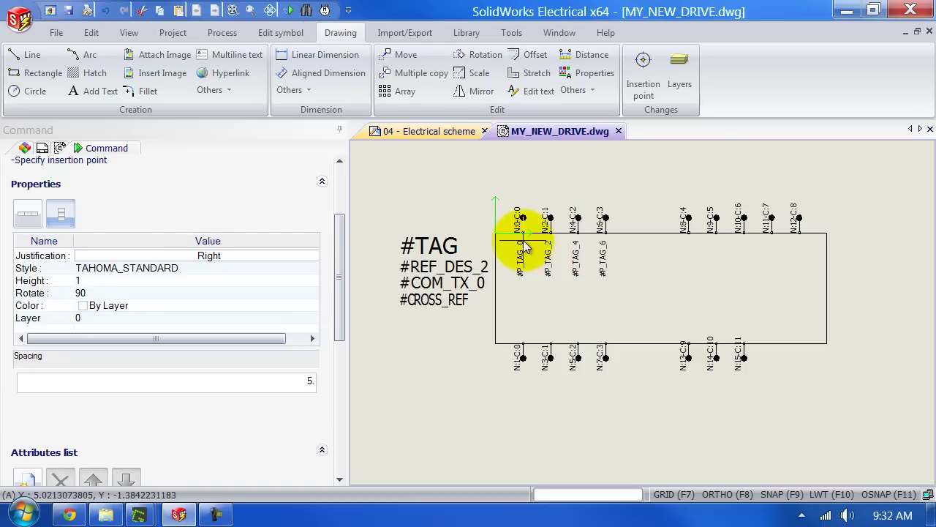
{"action": "left_click", "coordinate": [308, 379]}
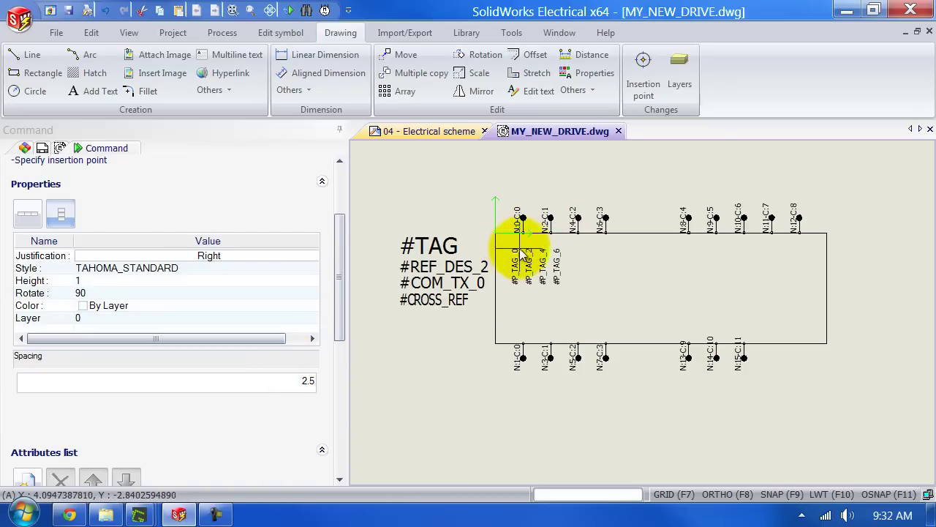
Set the attribute spacing to 5 and place #P_TAG_0, #P_TAG_2, #P_TAG_4 and #P_TAG_6 inside the upper edge, below their terminals.
{"action": "left_click", "coordinate": [307, 379]}
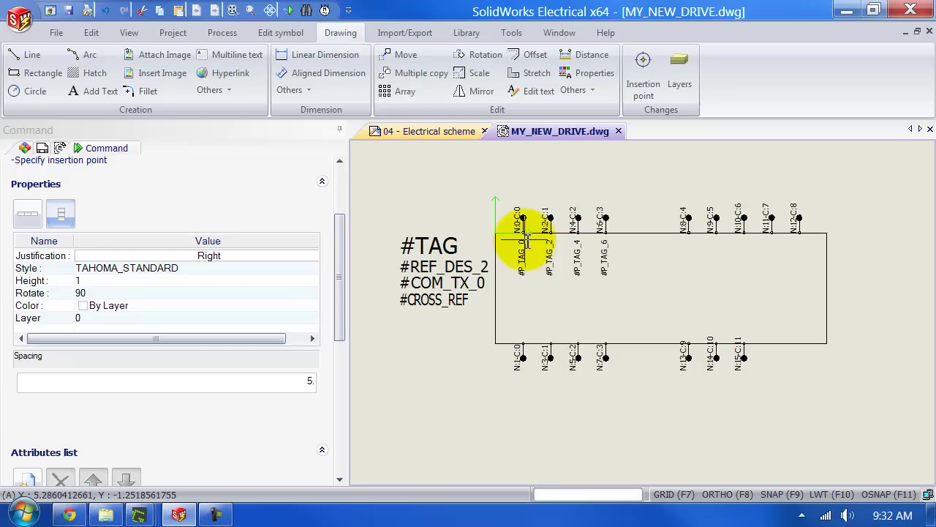
{"action": "left_click", "coordinate": [524, 240]}
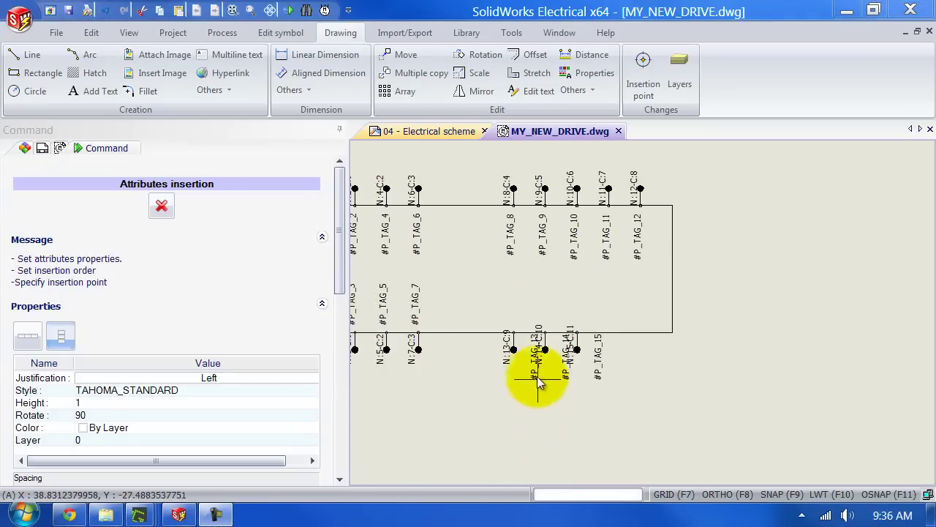
Place the mark attributes #P_TAG_13, #P_TAG_14 and #P_TAG_15 inside the outline's lower edge, above terminals N:13 to N:15.
{"action": "left_click", "coordinate": [516, 331]}
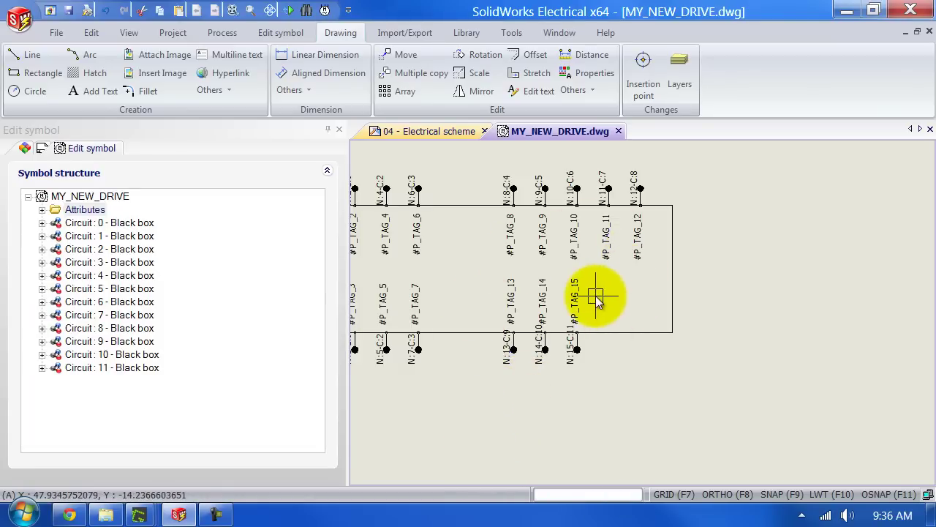
{"action": "left_click", "coordinate": [394, 157]}
{"action": "scroll", "coordinate": [410, 179], "scroll_direction": "down", "scroll_amount": 1}
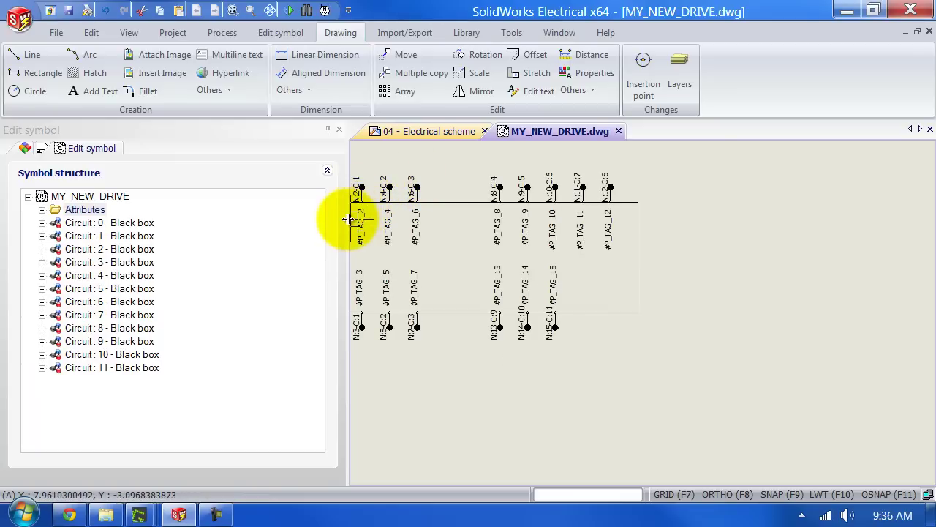
{"action": "left_click_drag", "start_coordinate": [349, 220], "coordinate": [235, 228]}
{"action": "scroll", "coordinate": [359, 241], "scroll_direction": "down", "scroll_amount": 1}
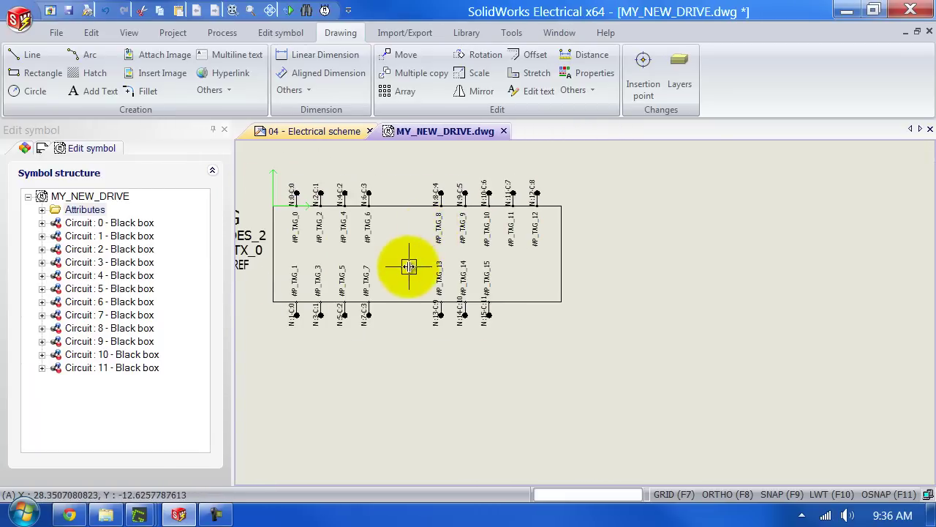
{"action": "middle_click_drag", "start_coordinate": [409, 267], "coordinate": [521, 291]}
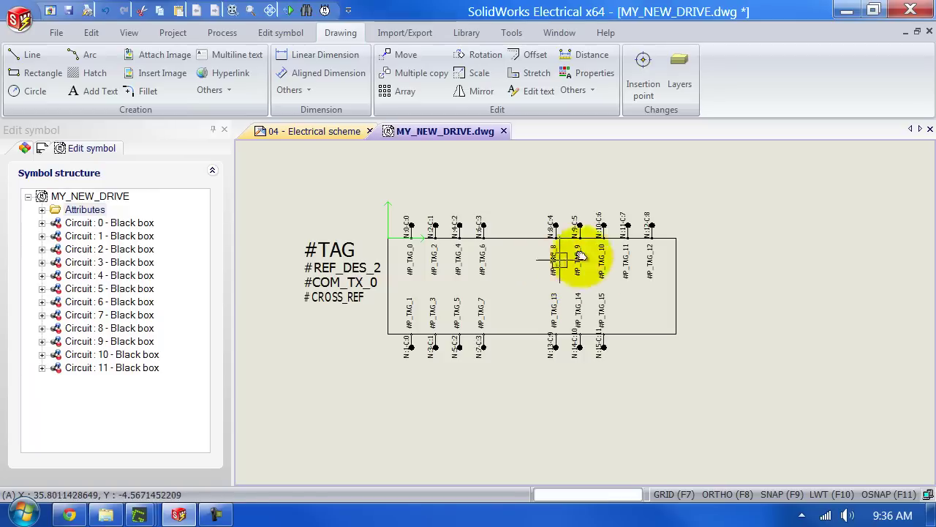
Start redefining the symbol's insertion point and turn on snap with a snap spacing of 2.5 in the drawing parameters.
{"action": "left_click", "coordinate": [648, 66]}
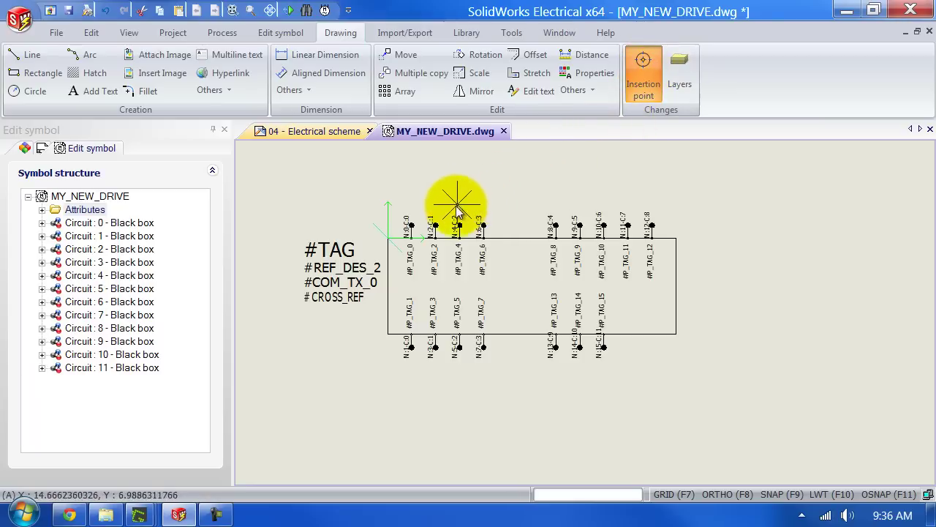
{"action": "scroll", "coordinate": [439, 214], "scroll_direction": "up", "scroll_amount": 5}
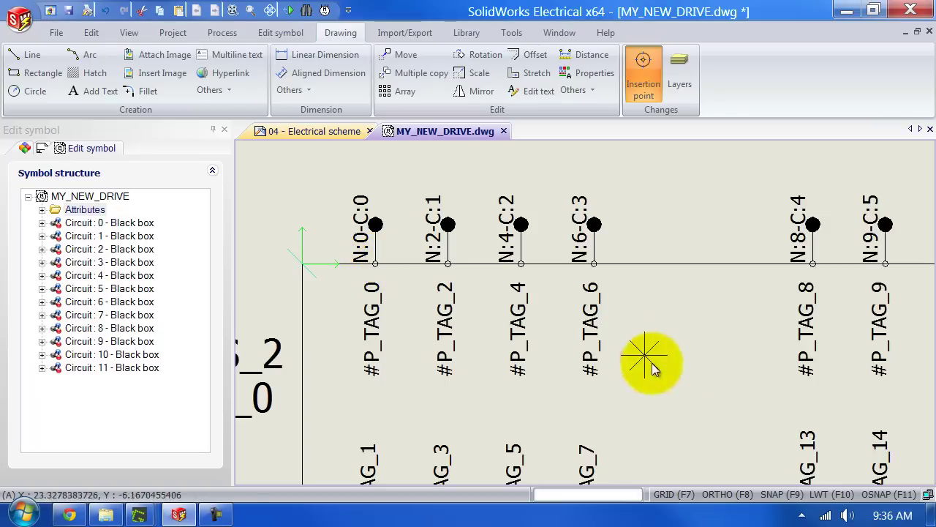
{"action": "double_click", "coordinate": [778, 501]}
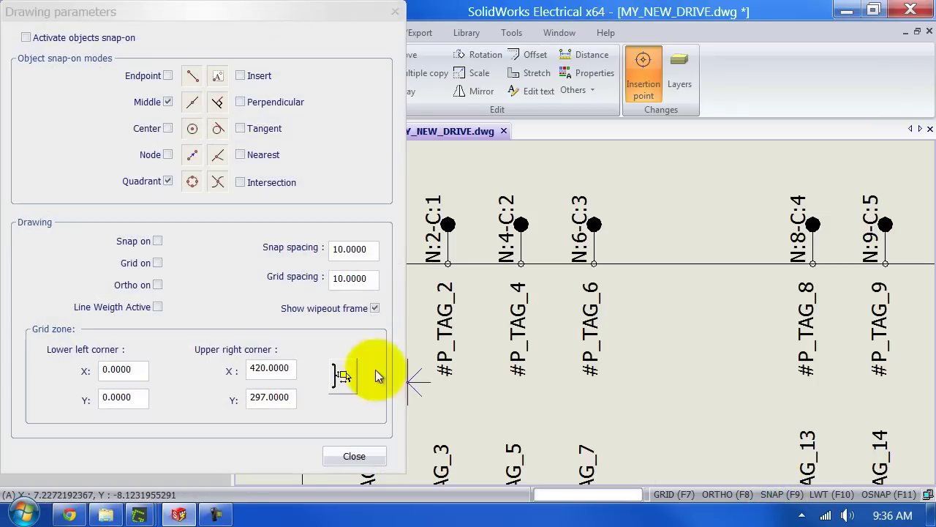
{"action": "left_click", "coordinate": [158, 241]}
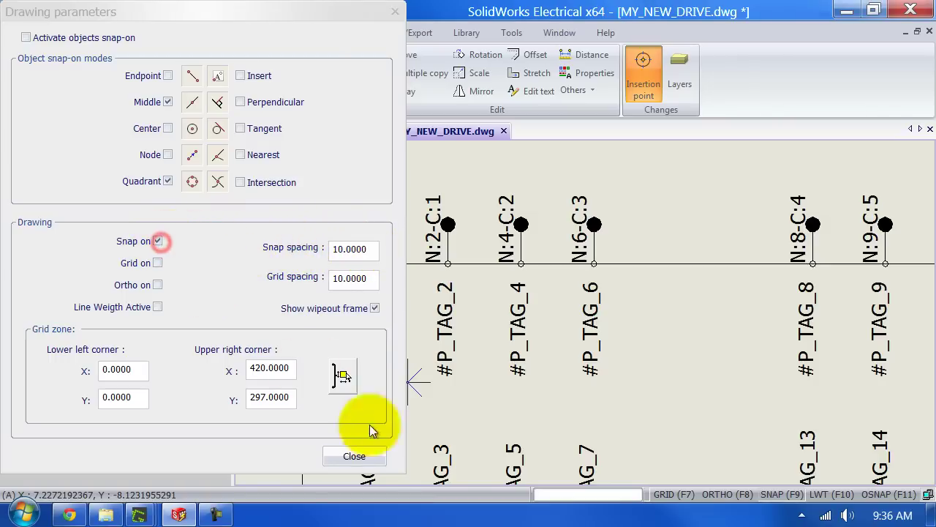
{"action": "double_click", "coordinate": [374, 249]}
{"action": "type", "text": "2.5000"}
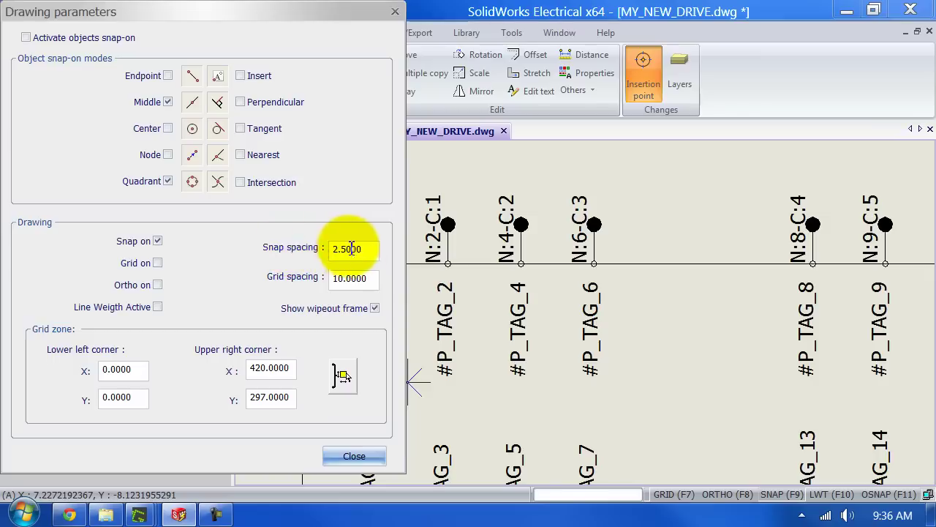
Set the grid spacing to 5, turn on the grid, ortho mode and active line weight, and close the drawing parameters.
{"action": "double_click", "coordinate": [371, 278]}
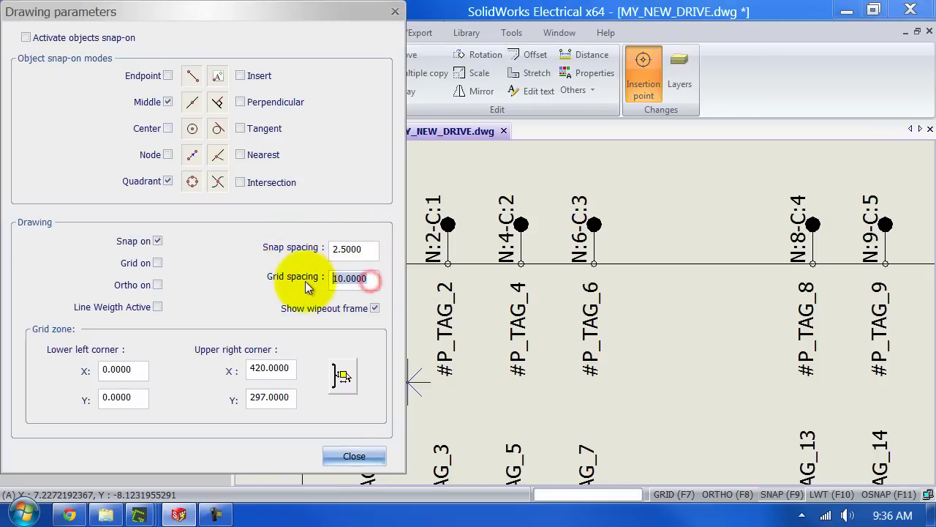
{"action": "type", "text": "5"}
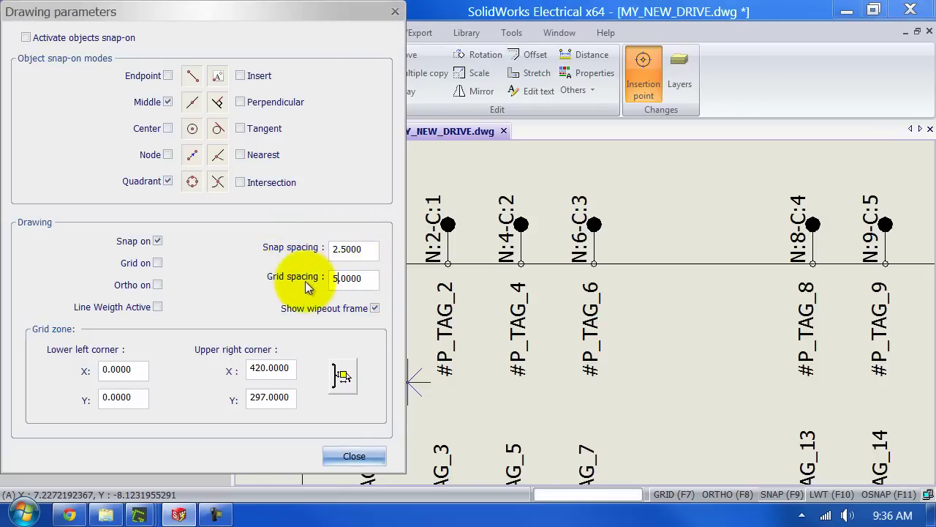
{"action": "left_click", "coordinate": [158, 263]}
{"action": "left_click", "coordinate": [159, 284]}
{"action": "left_click", "coordinate": [158, 306]}
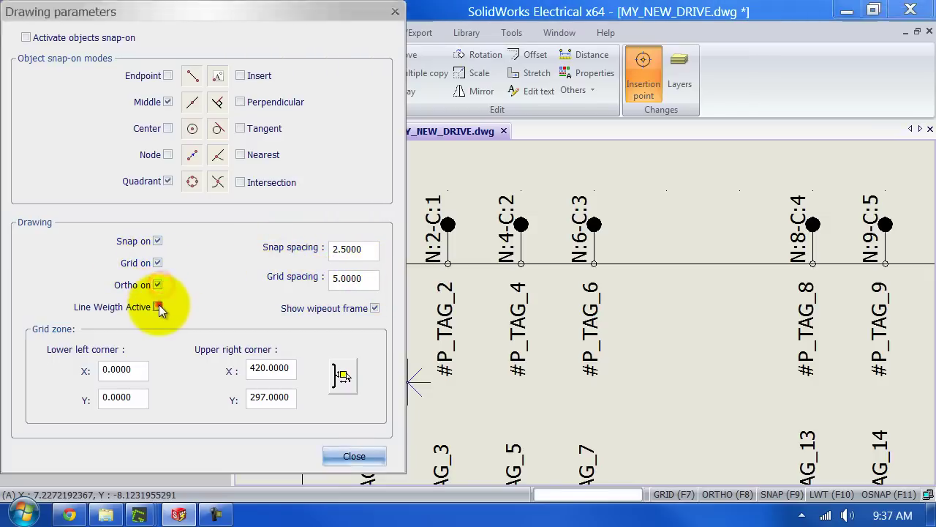
{"action": "left_click", "coordinate": [342, 448]}
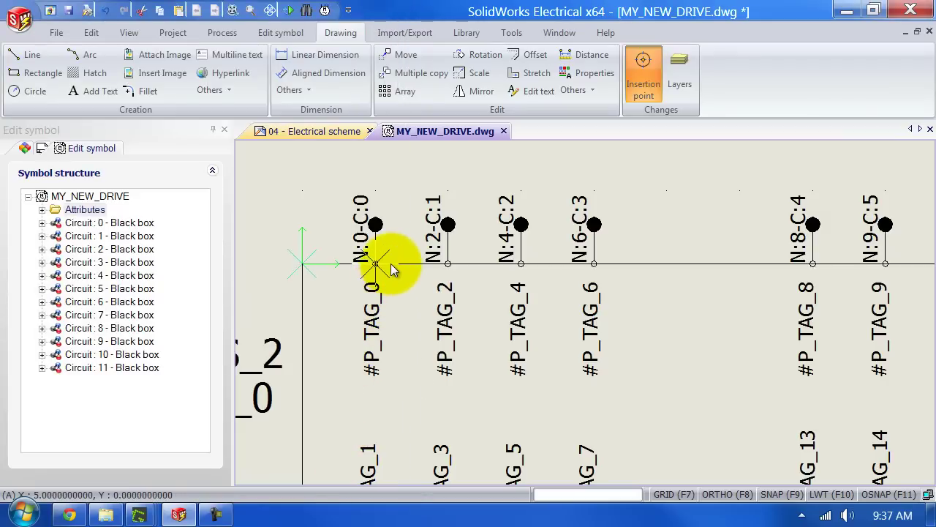
Place the symbol's insertion point on the upper edge of the outline at the N:0 terminal.
{"action": "left_click", "coordinate": [392, 268]}
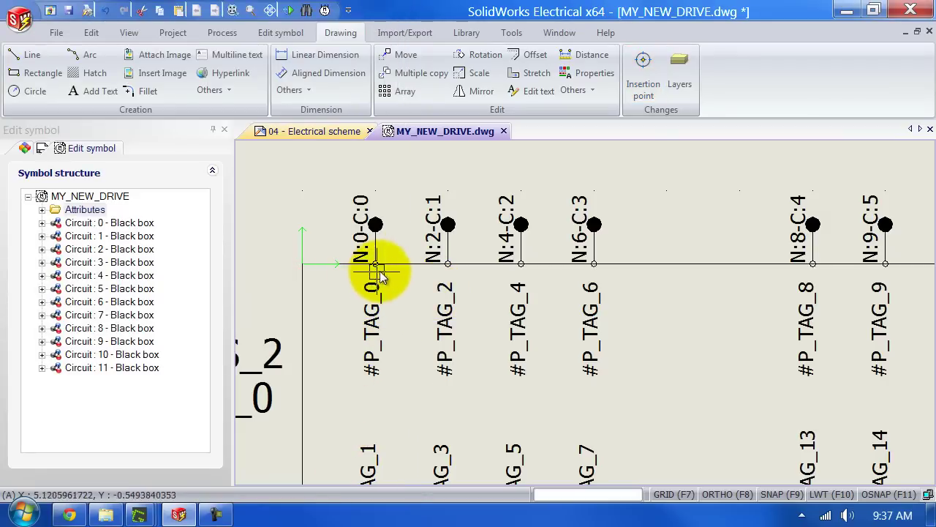
{"action": "scroll", "coordinate": [384, 271], "scroll_direction": "down", "scroll_amount": 1}
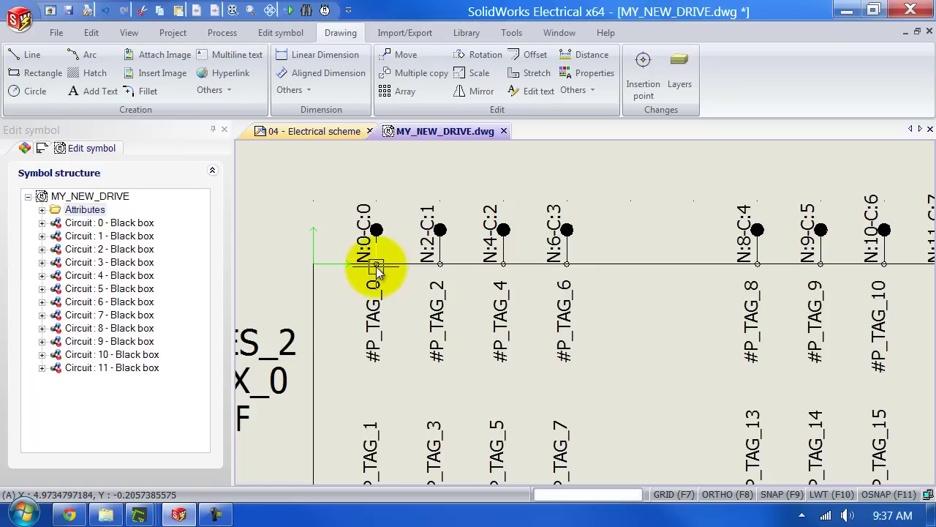
{"action": "scroll", "coordinate": [375, 270], "scroll_direction": "down", "scroll_amount": 2}
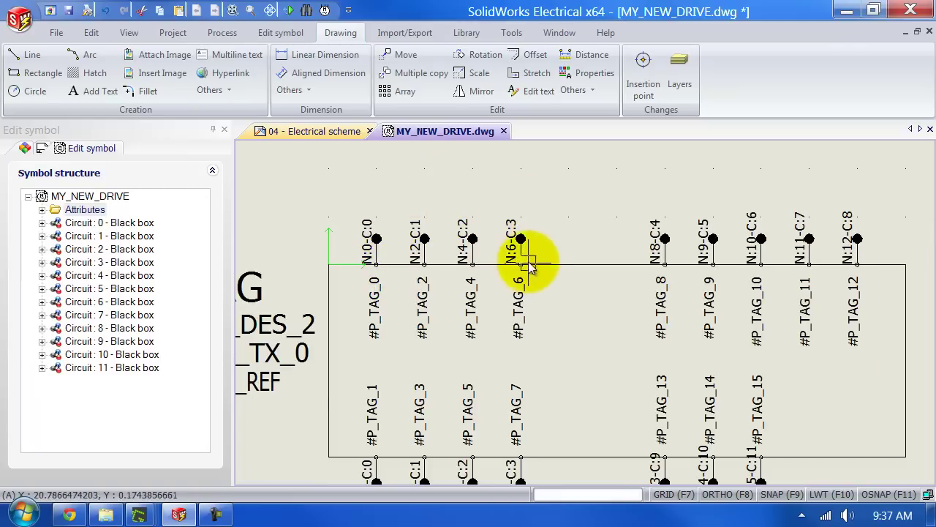
{"action": "scroll", "coordinate": [575, 334], "scroll_direction": "down", "scroll_amount": 3}
{"action": "middle_click_drag", "start_coordinate": [583, 355], "coordinate": [567, 316]}
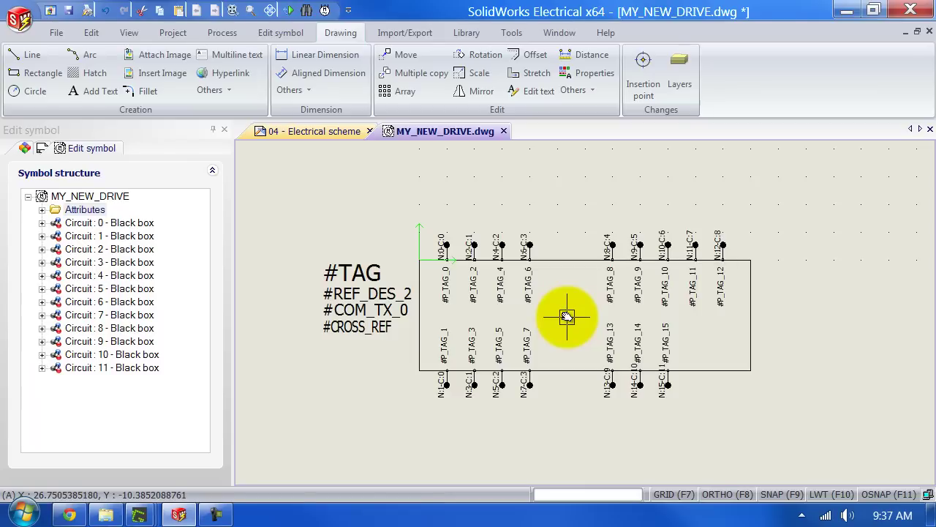
Close the MY_NEW_DRIVE symbol drawing and save its changes.
{"action": "left_click", "coordinate": [505, 131]}
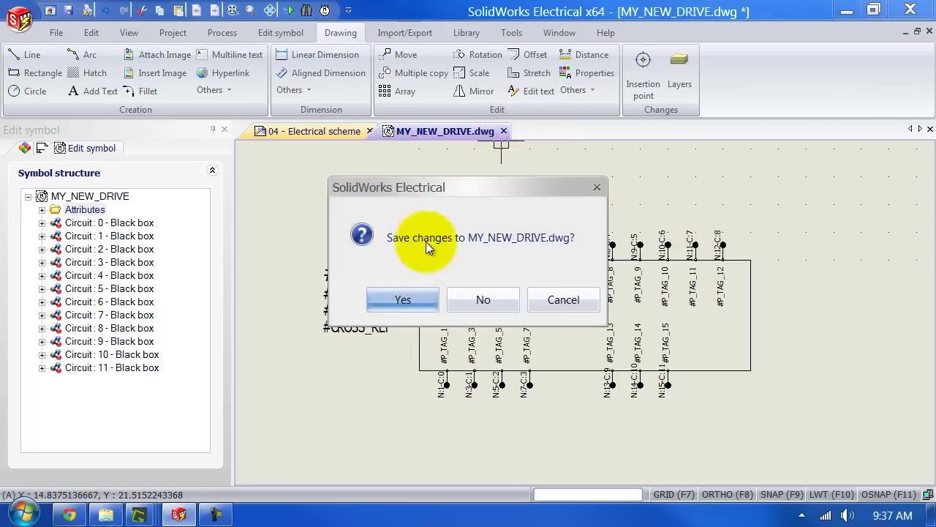
{"action": "left_click", "coordinate": [427, 300]}
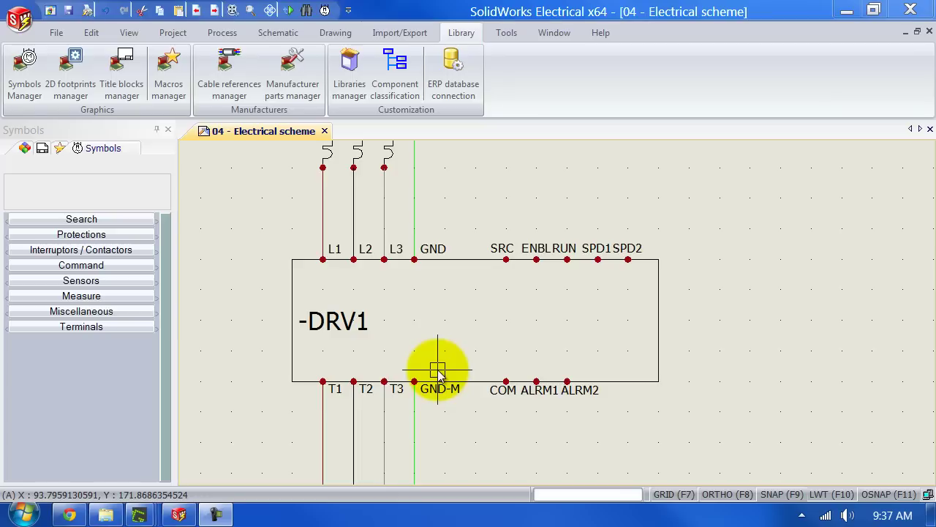
Open the properties of the DRV1 black box in the electrical scheme and start adding a manufacturer part manually.
{"action": "double_click", "coordinate": [661, 289]}
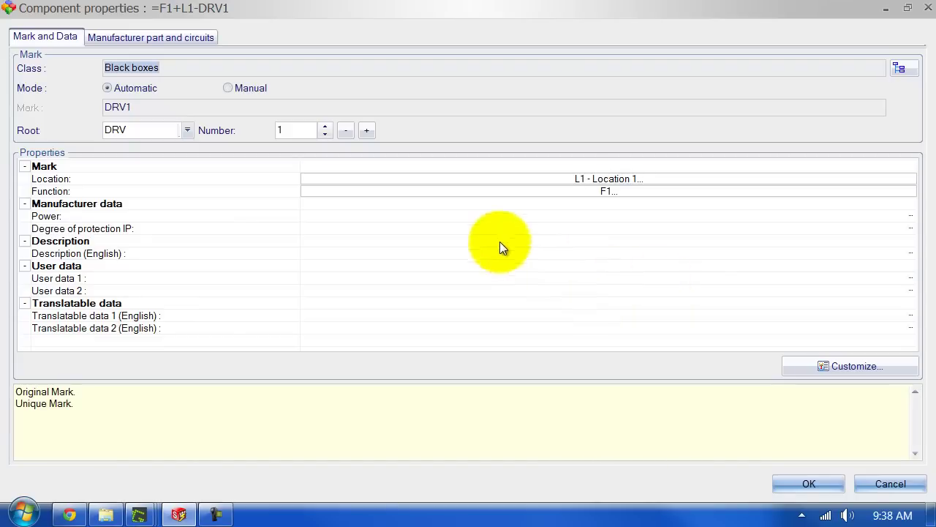
{"action": "left_click", "coordinate": [197, 40]}
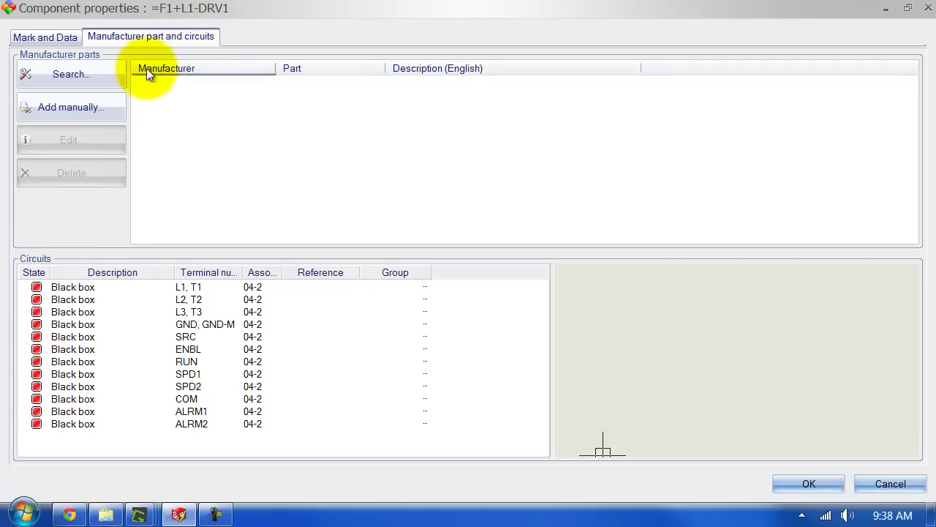
{"action": "left_click", "coordinate": [105, 106]}
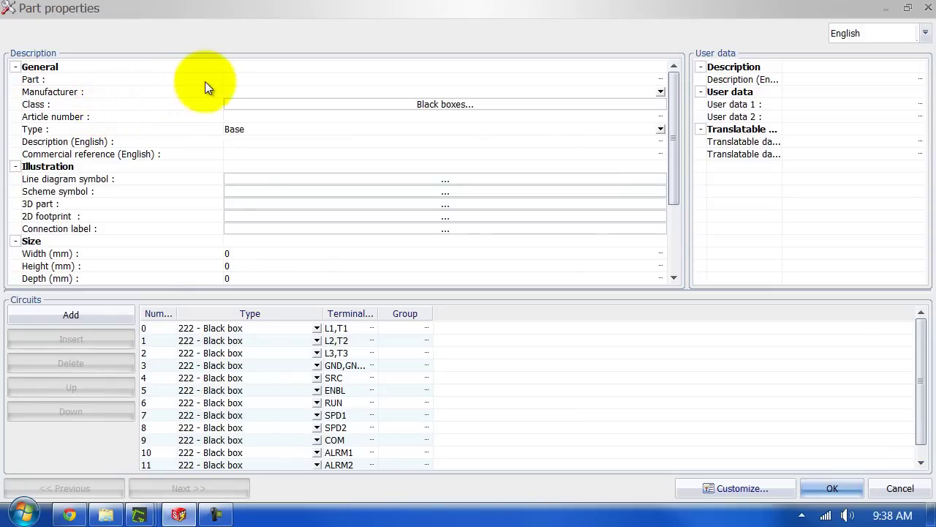
Enter MY NEW DRIVE as the part and XXXX as the manufacturer in the part properties.
{"action": "left_click", "coordinate": [243, 80]}
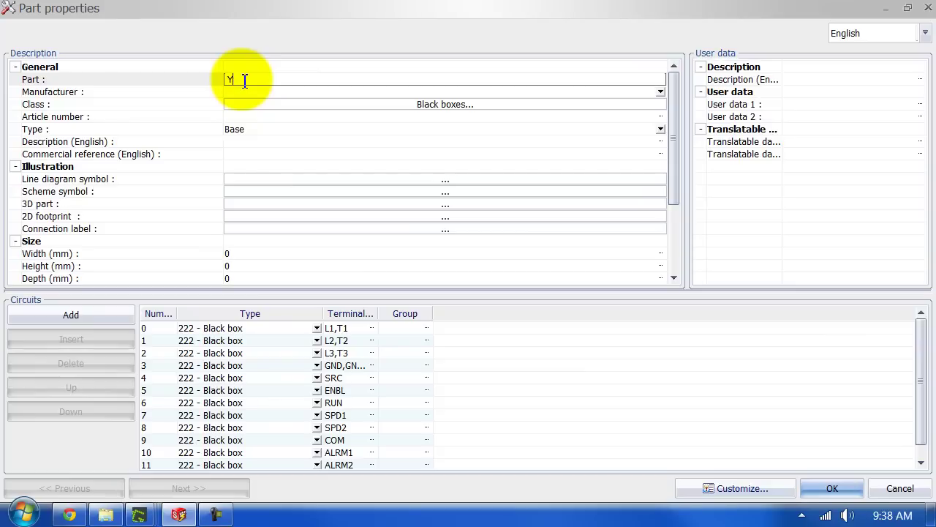
{"action": "type", "text": "MY NEW"}
{"action": "type", "text": " DR"}
{"action": "type", "text": "EW DRIVE"}
{"action": "left_click", "coordinate": [253, 94]}
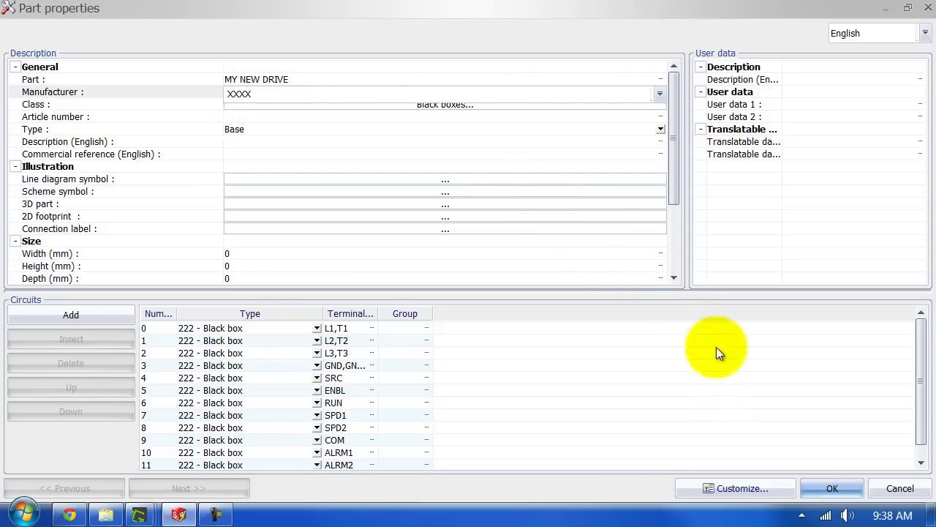
Accept the new part, add it to the catalog and apply it to the DRV1 component.
{"action": "left_click", "coordinate": [829, 488]}
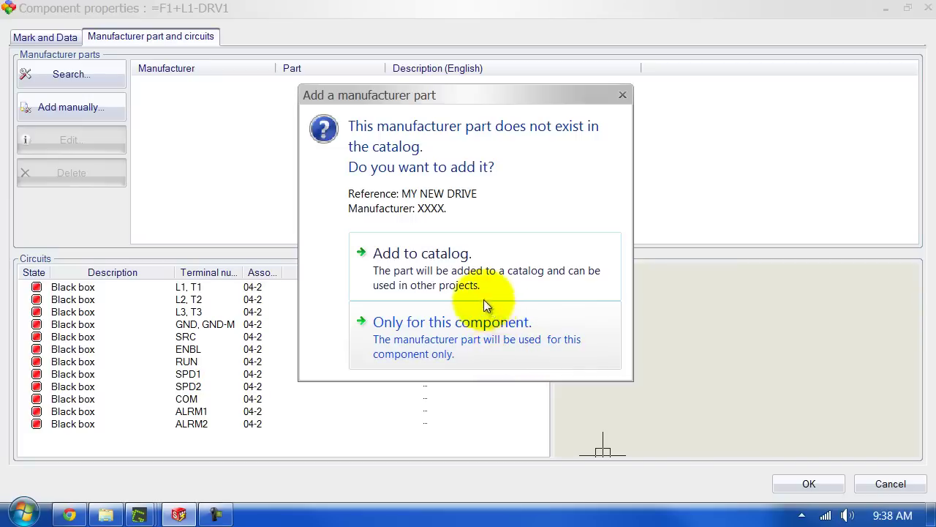
{"action": "left_click", "coordinate": [454, 271]}
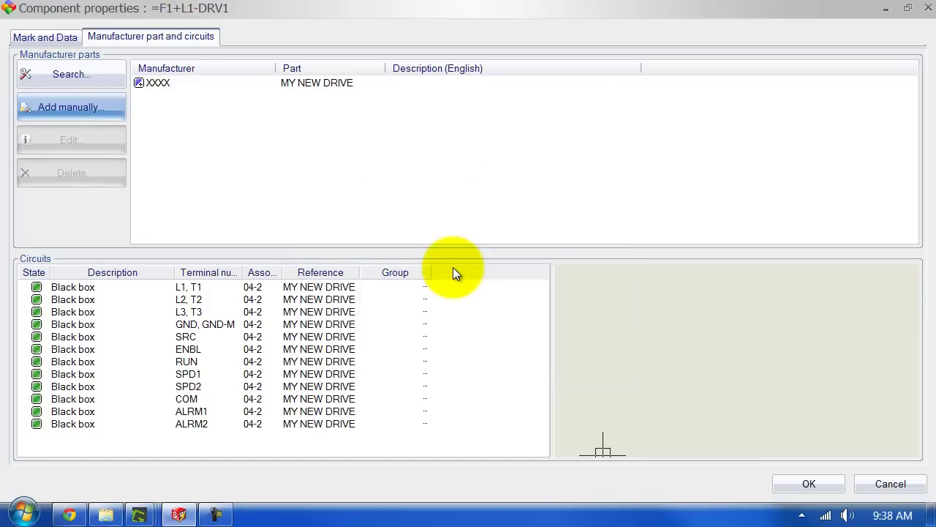
{"action": "left_click", "coordinate": [808, 483]}
{"action": "left_click", "coordinate": [778, 359]}
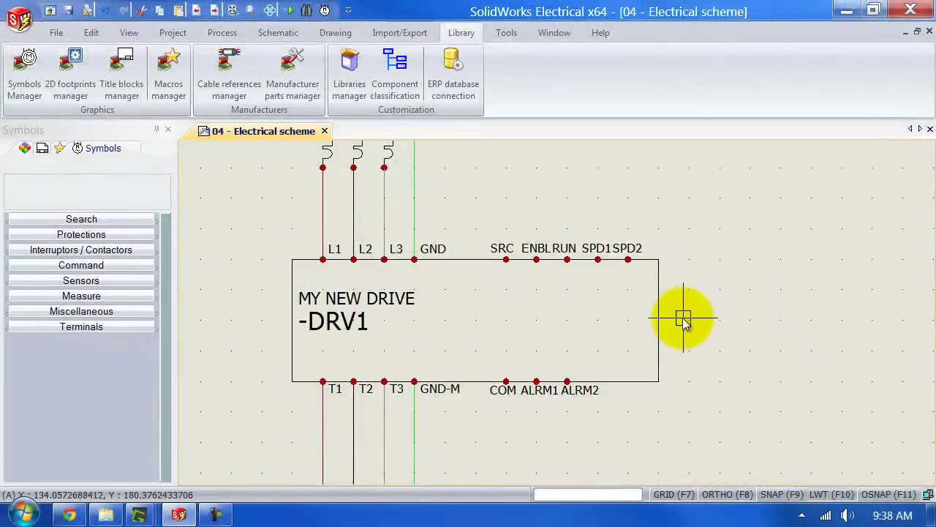
Delete the DRV1 black box from the electrical scheme.
{"action": "left_click", "coordinate": [659, 297]}
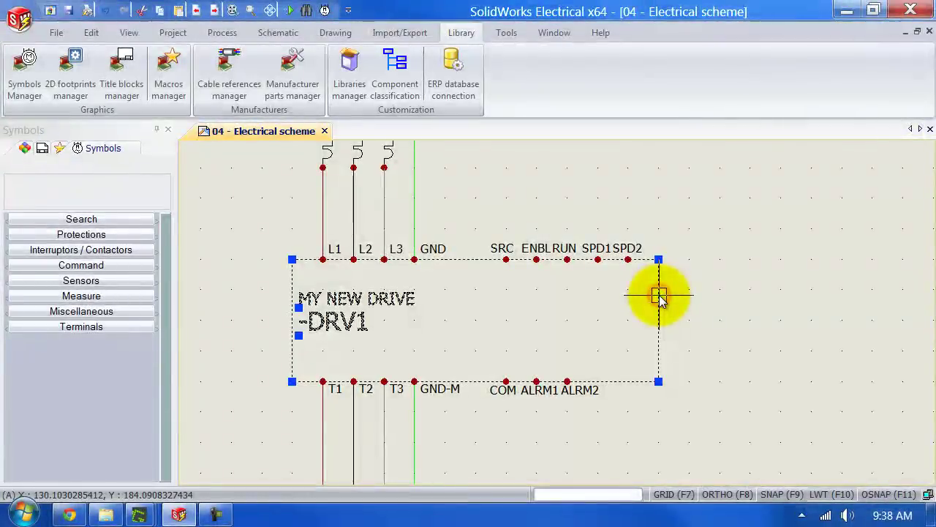
{"action": "key", "text": "Delete"}
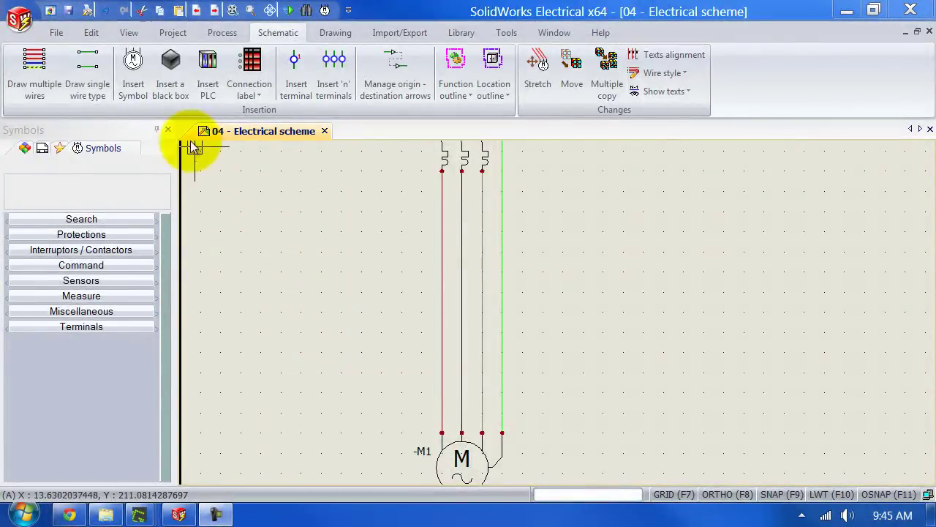
Start inserting a symbol in the electrical scheme and choose the MY_NEW_DRIVE multiwire symbol.
{"action": "left_click", "coordinate": [134, 67]}
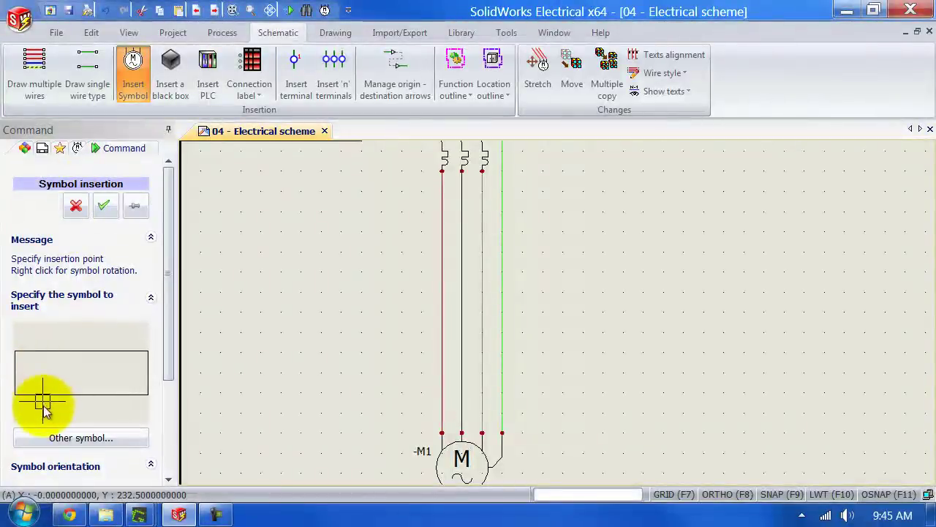
{"action": "left_click", "coordinate": [45, 438]}
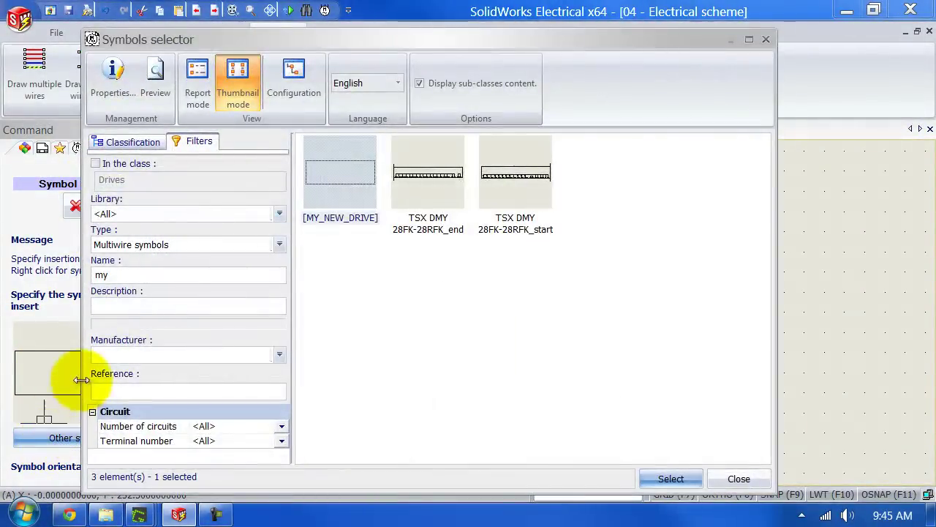
{"action": "left_click", "coordinate": [332, 169]}
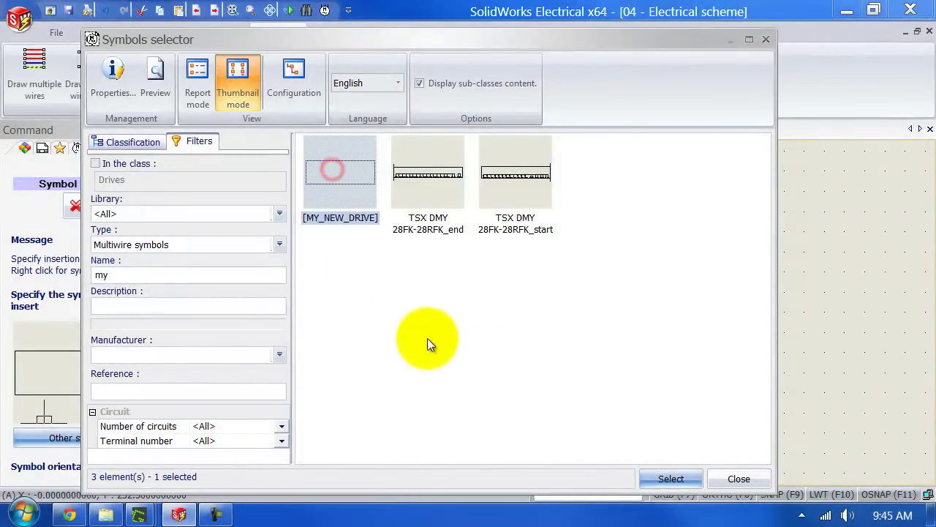
{"action": "left_click", "coordinate": [667, 479]}
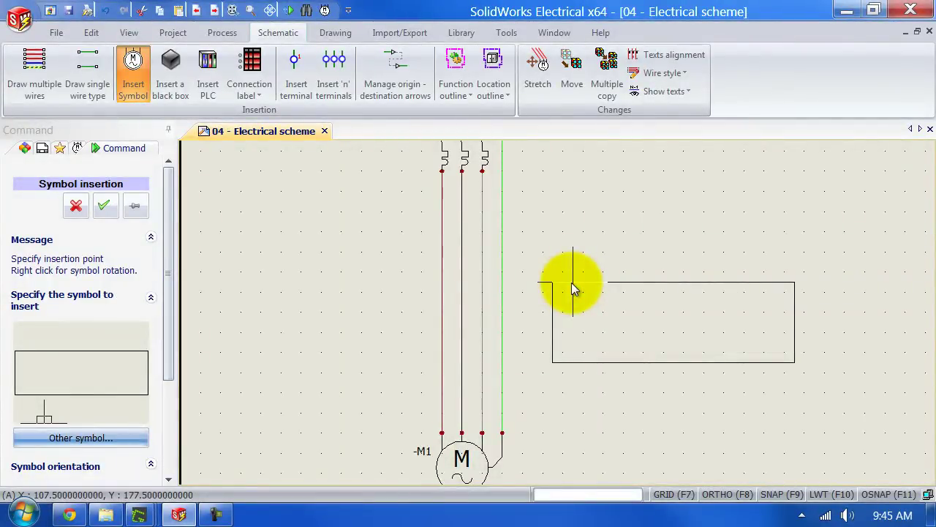
Place the drive symbol on the motor's supply wires above M1 and set its component mark root to DRV.
{"action": "left_click", "coordinate": [443, 257]}
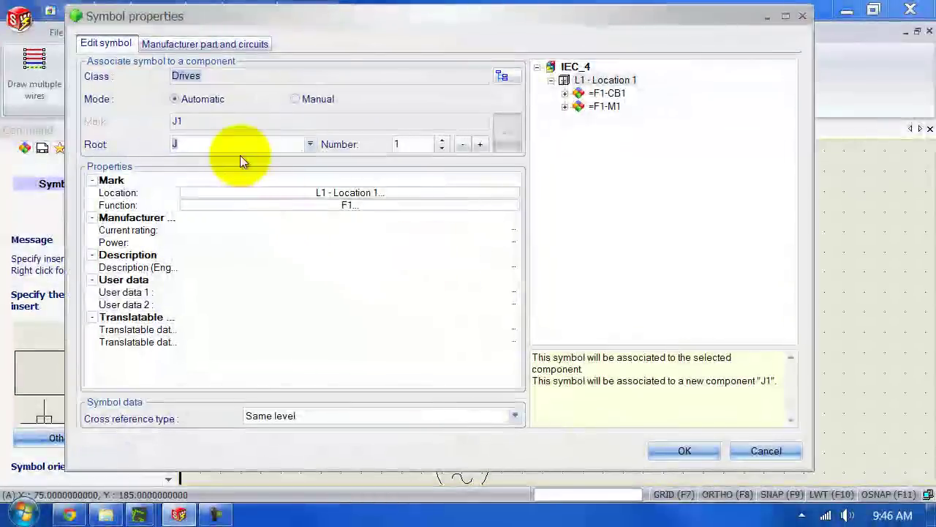
{"action": "left_click", "coordinate": [226, 143]}
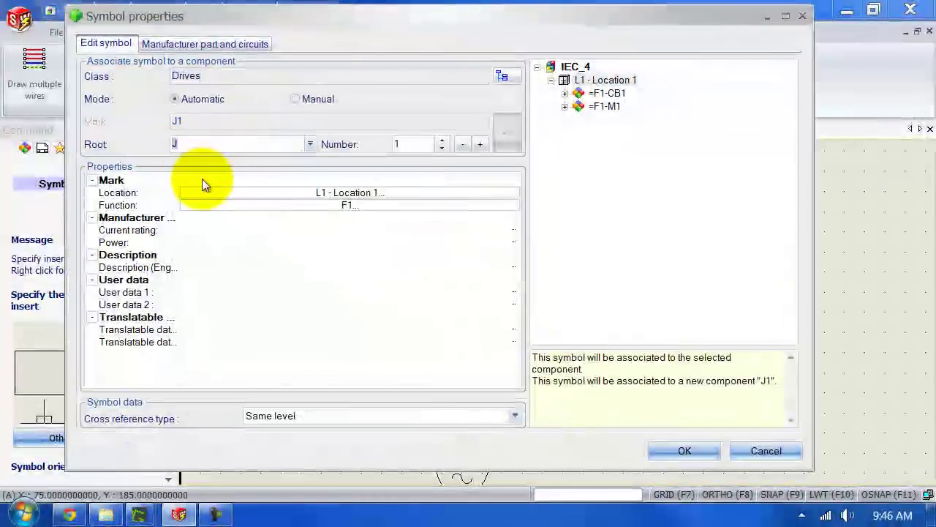
{"action": "type", "text": "DRV"}
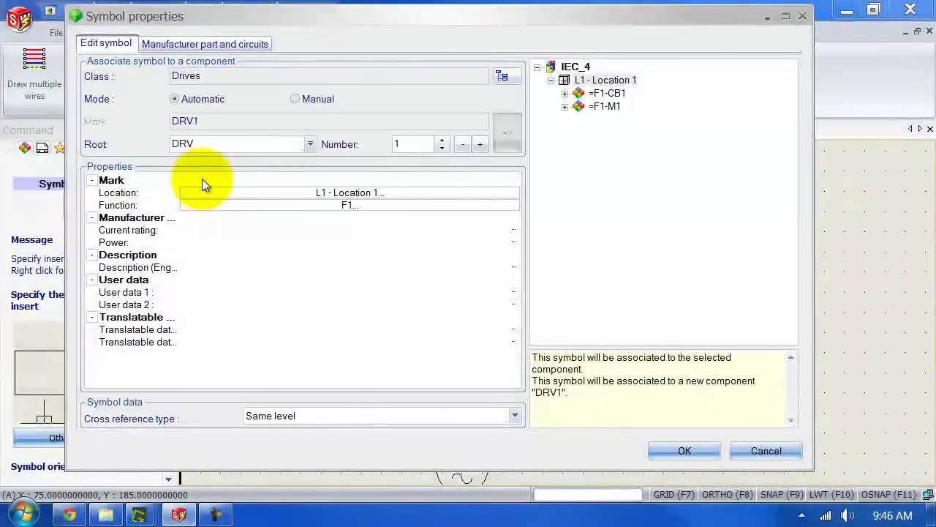
Search the catalog for parts from manufacturer xxxx, assign MY NEW DRIVE to the symbol and accept its properties.
{"action": "left_click", "coordinate": [198, 45]}
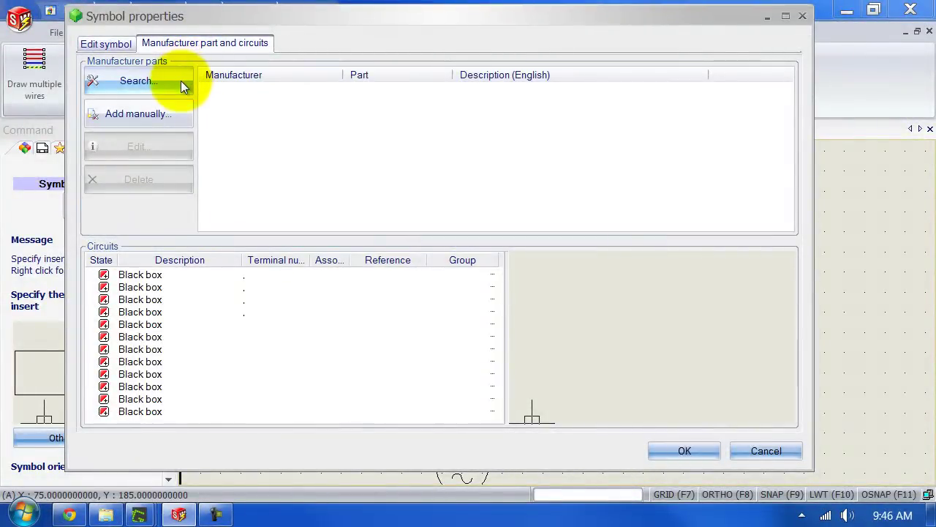
{"action": "left_click", "coordinate": [139, 81]}
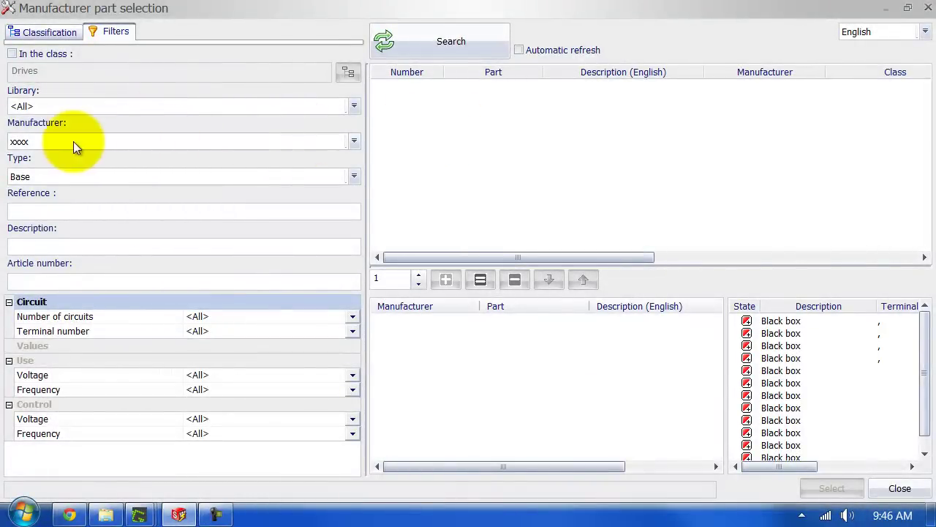
{"action": "left_click", "coordinate": [417, 51]}
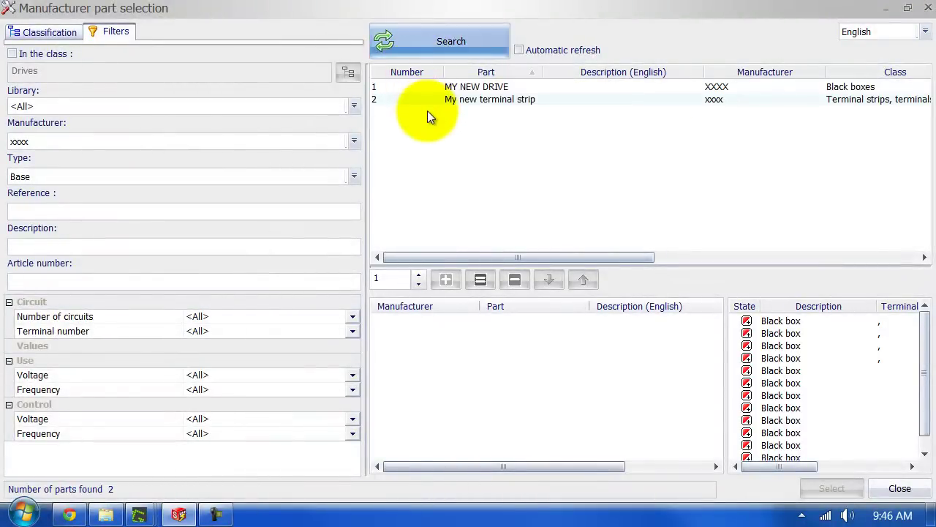
{"action": "left_click", "coordinate": [466, 86]}
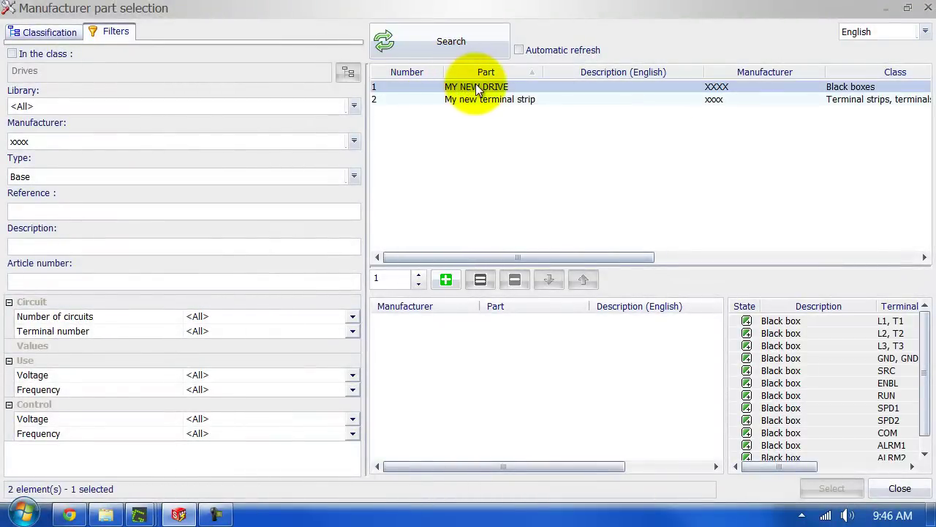
{"action": "left_click", "coordinate": [447, 280]}
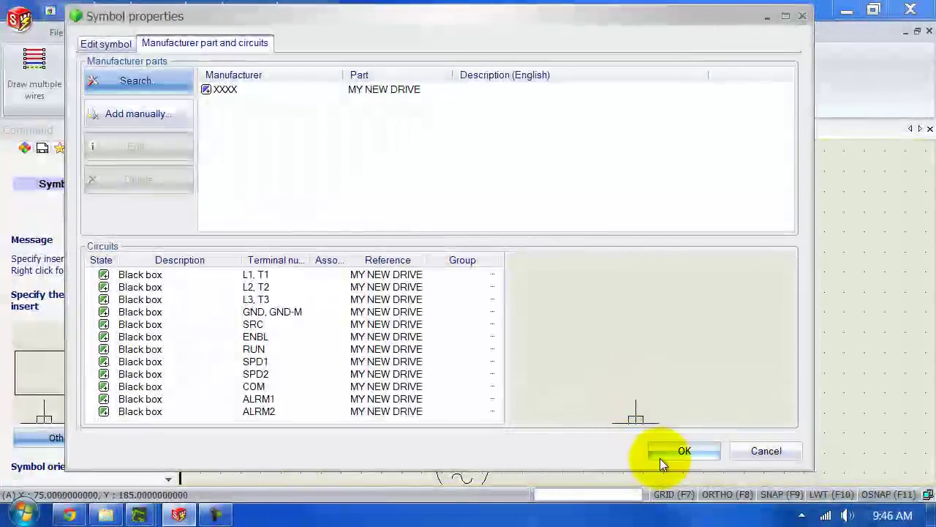
{"action": "left_click", "coordinate": [661, 455]}
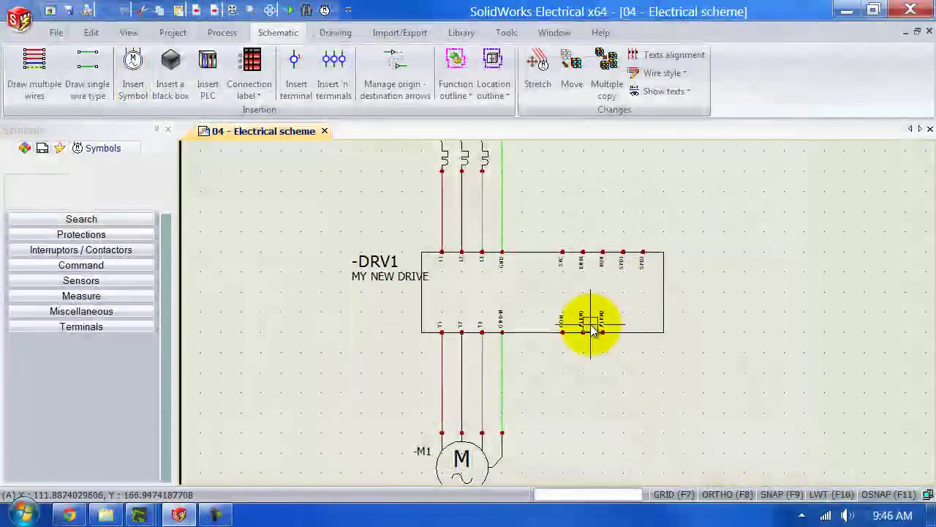
{"action": "scroll", "coordinate": [574, 300], "scroll_direction": "up", "scroll_amount": 3}
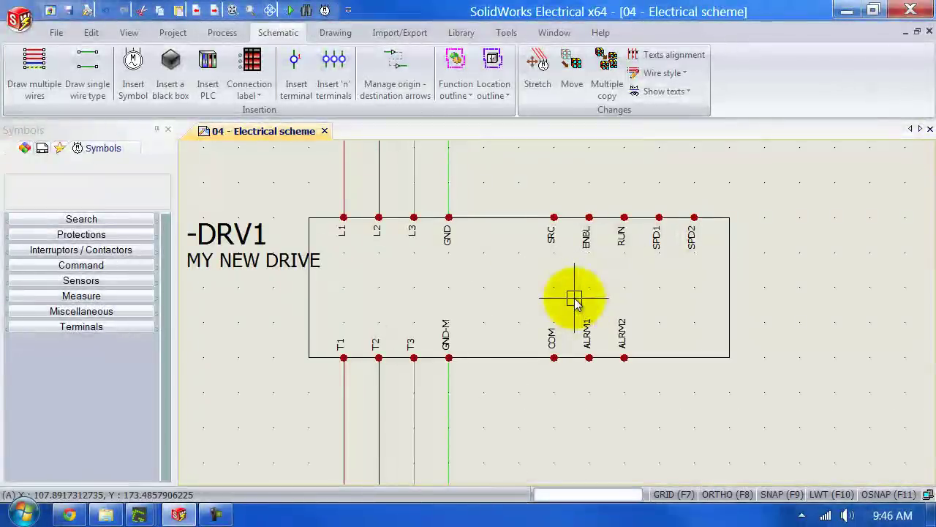
{"action": "scroll", "coordinate": [574, 300], "scroll_direction": "up", "scroll_amount": 1}
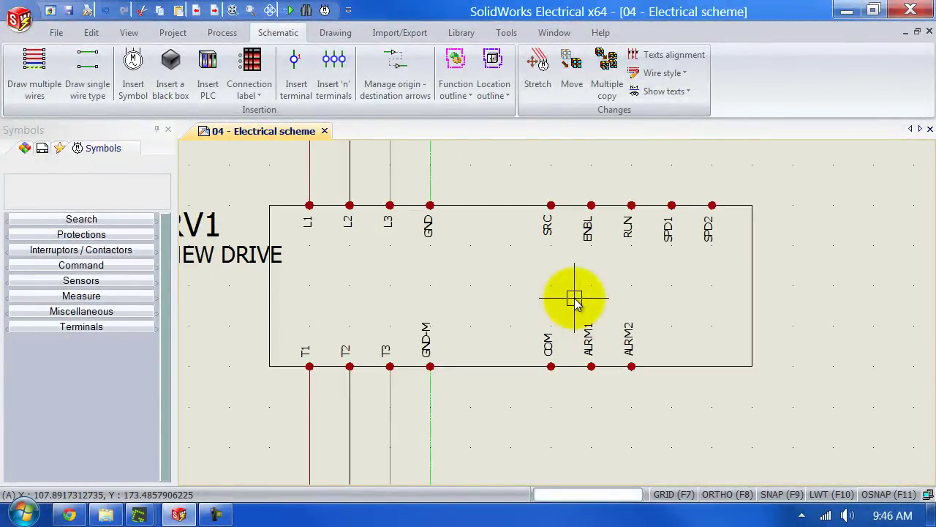